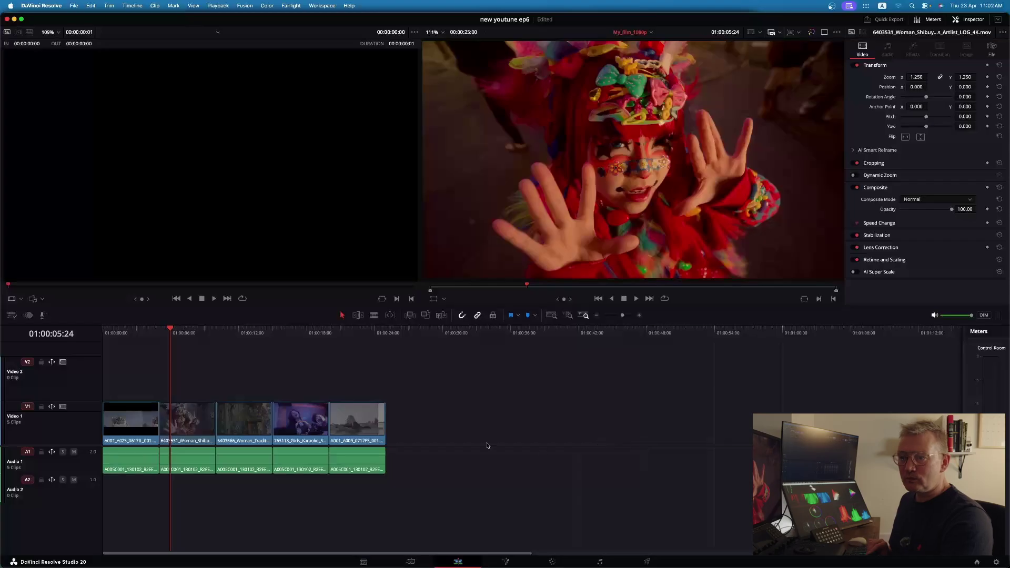
# Step: Review the timeline's shots from the beginning by stepping between the clip edit points
pyautogui.moveTo(170, 332); pyautogui.dragTo(103, 329)
pyautogui.press('Down')
pyautogui.press('Down')
pyautogui.press('Down')
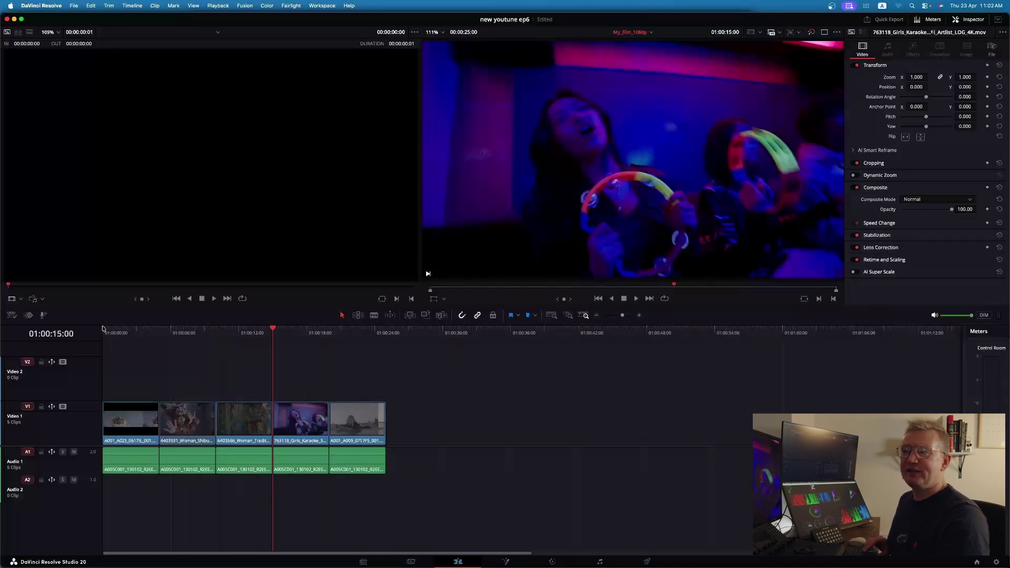
pyautogui.press('Down')
pyautogui.press('Up')
pyautogui.press('Up')
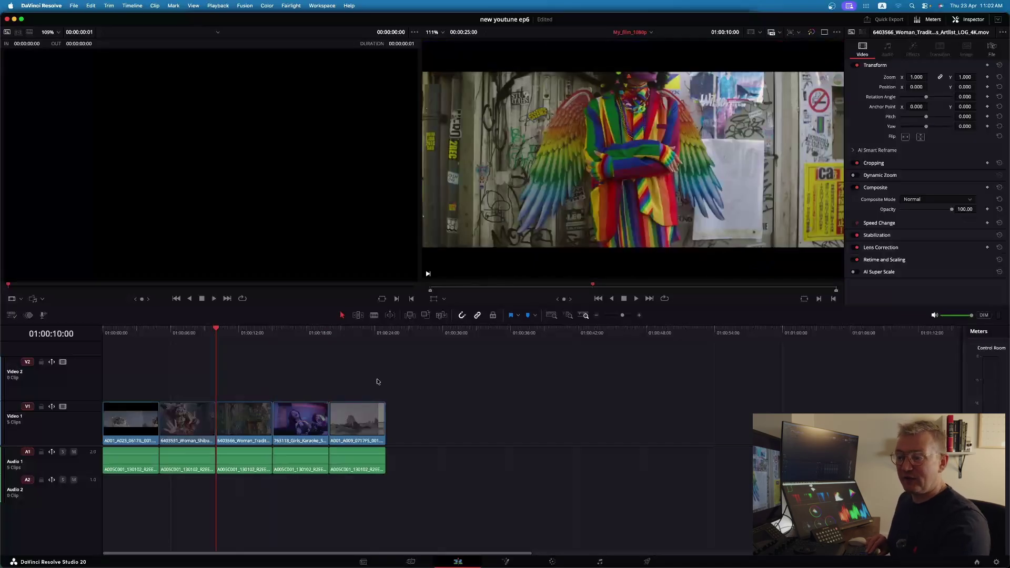
# Step: Switch to the Deliver page, then hide and show the clip thumbnails again
pyautogui.click(647, 562)
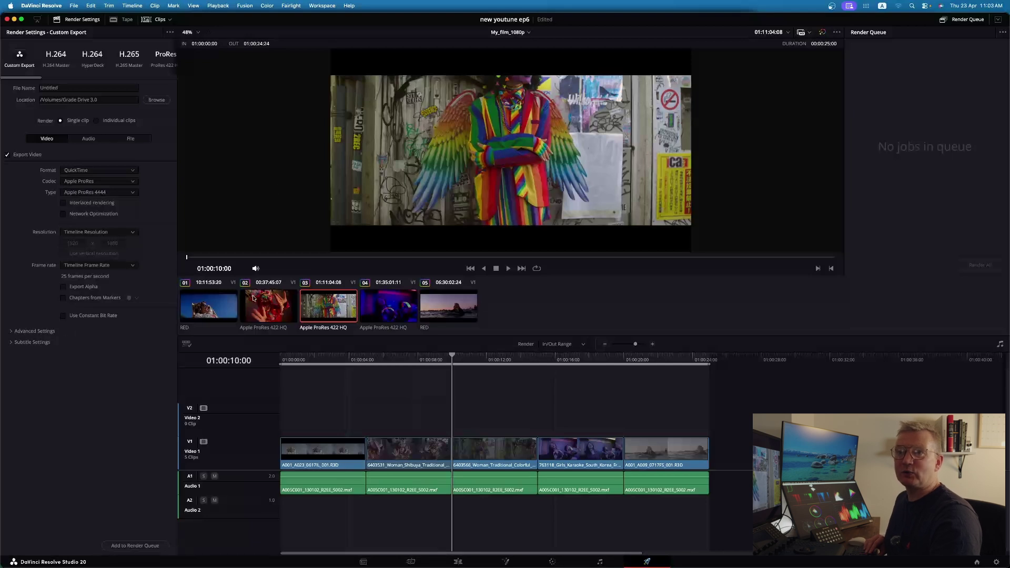
pyautogui.click(159, 20)
pyautogui.click(159, 20)
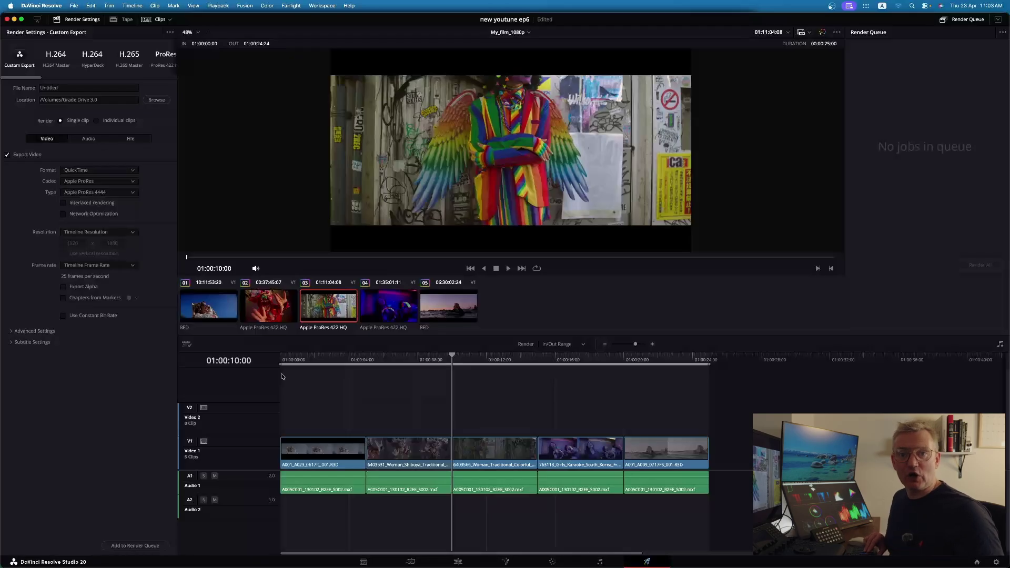
# Step: Mark a render range covering the second and third clips, from 01:00:05:00 to 01:00:15:00
pyautogui.click(539, 357)
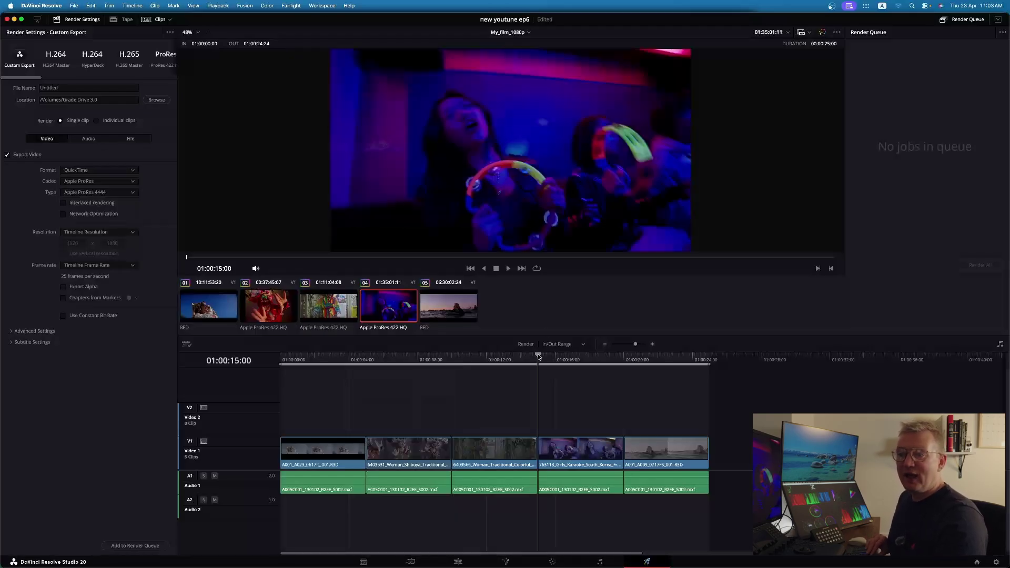
pyautogui.press('o')
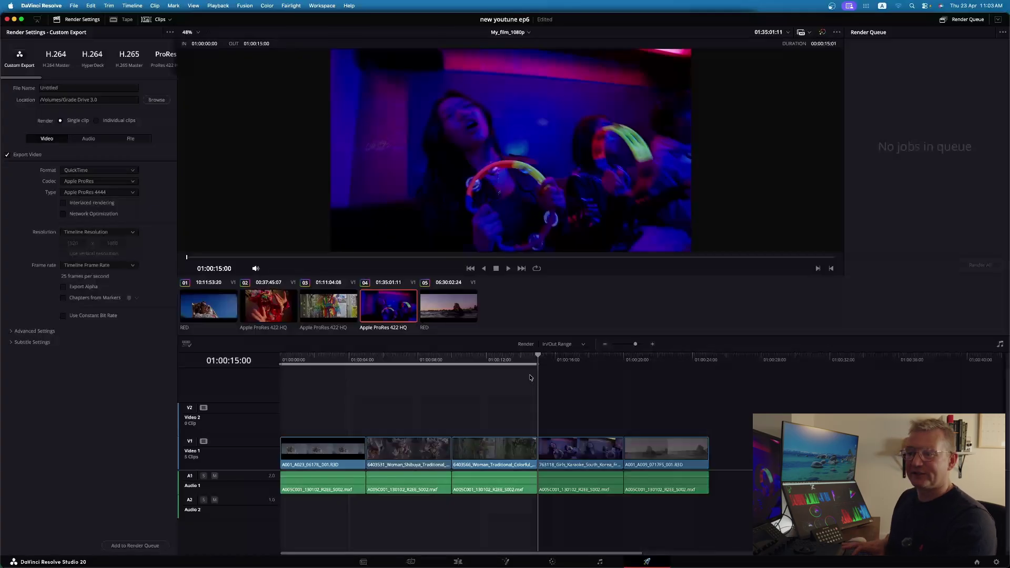
pyautogui.click(368, 358)
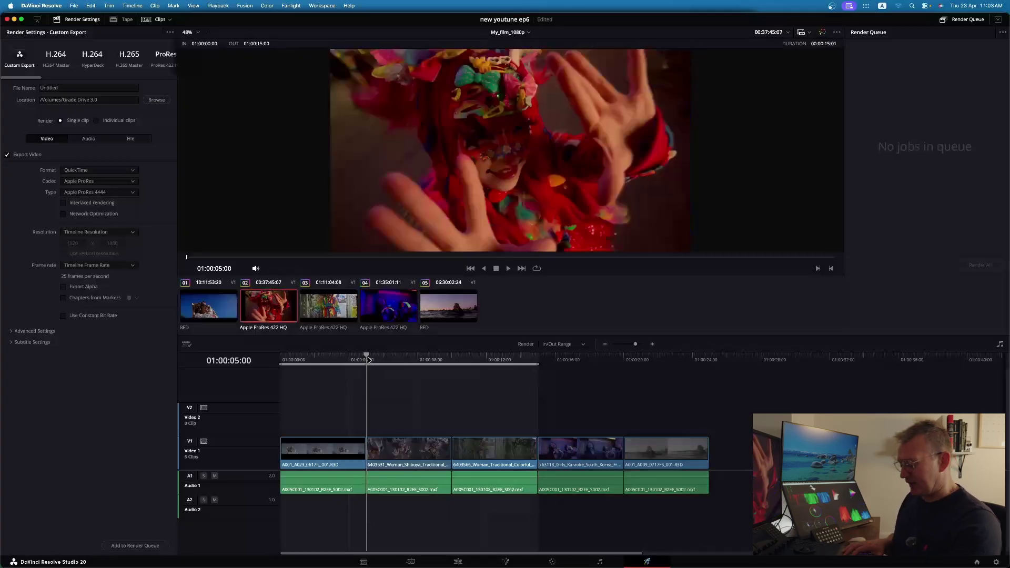
pyautogui.press('i')
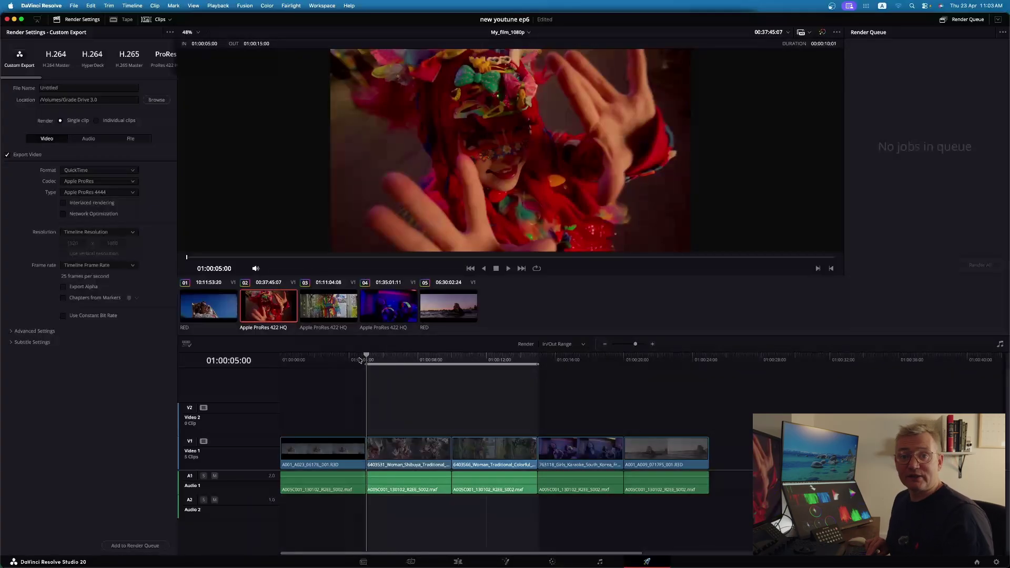
# Step: Mark the render range over the whole timeline, from 01:00:00:00 to 01:00:24:24
pyautogui.click(280, 357)
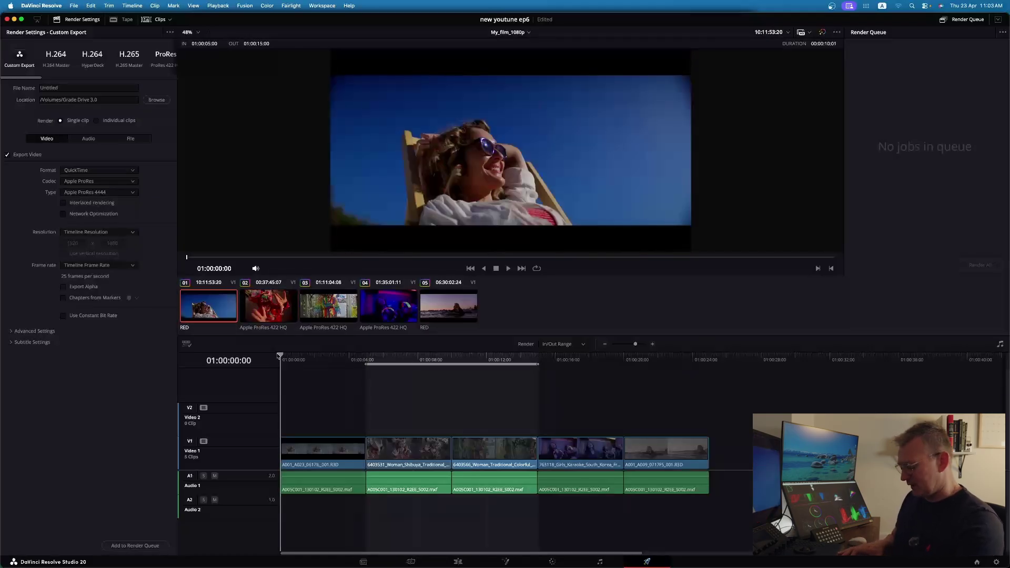
pyautogui.press('i')
pyautogui.click(709, 358)
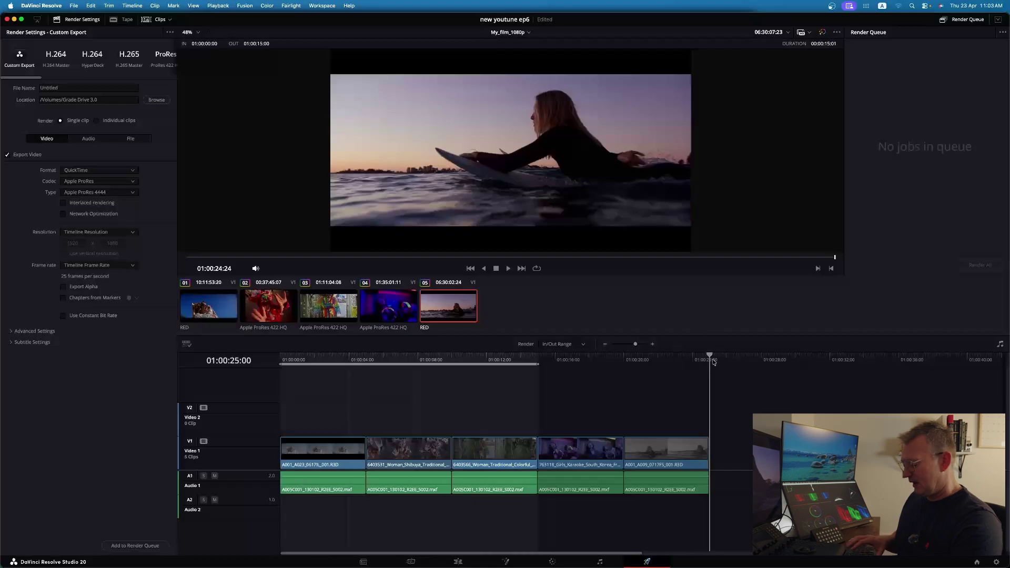
pyautogui.press('o')
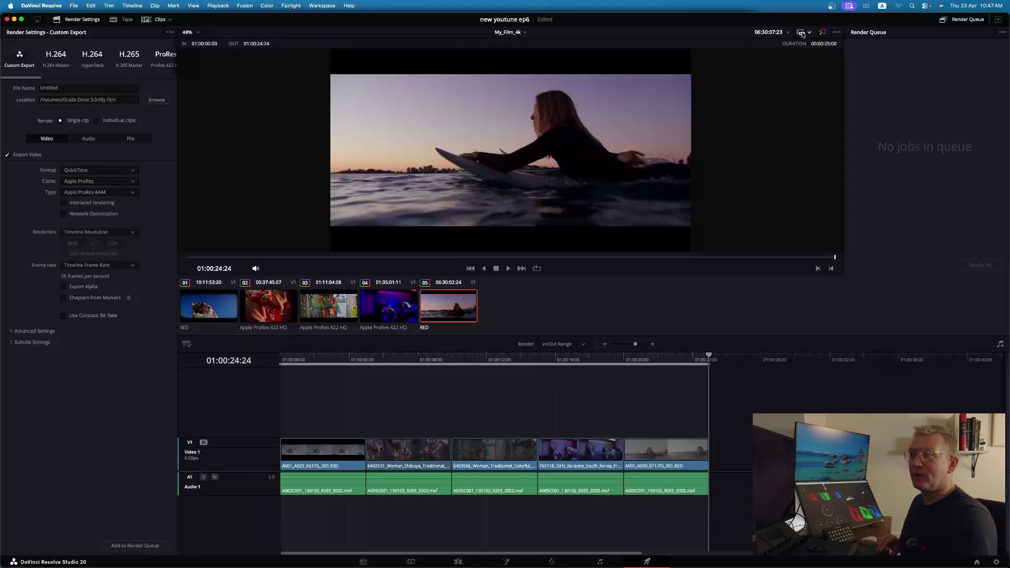
# Step: Set the viewer's proxy handling to Prefer Camera Originals
pyautogui.click(801, 33)
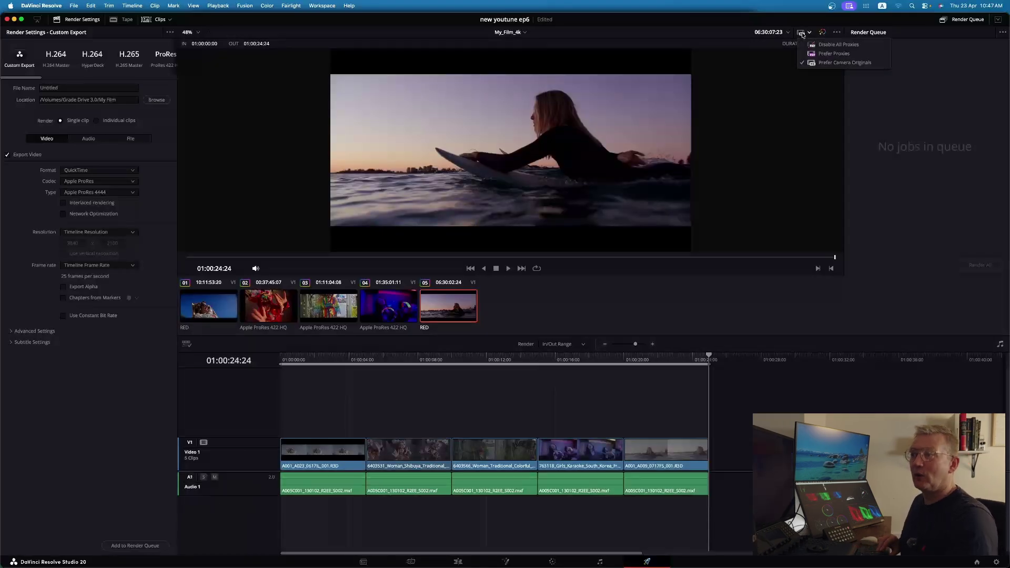
pyautogui.click(821, 63)
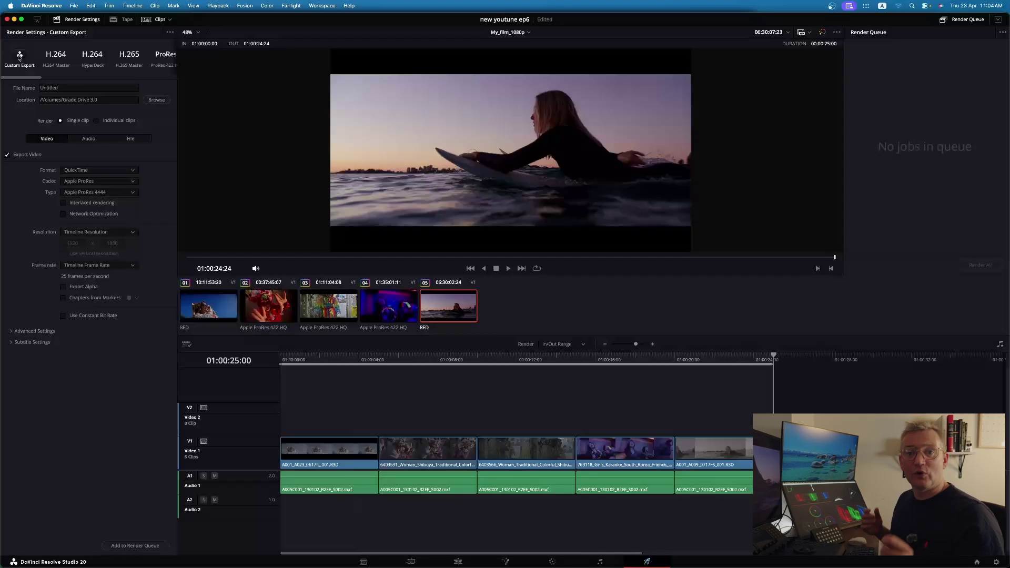
# Step: Look through the available render presets and return to Custom Export
pyautogui.hscroll(5, 58, 58)
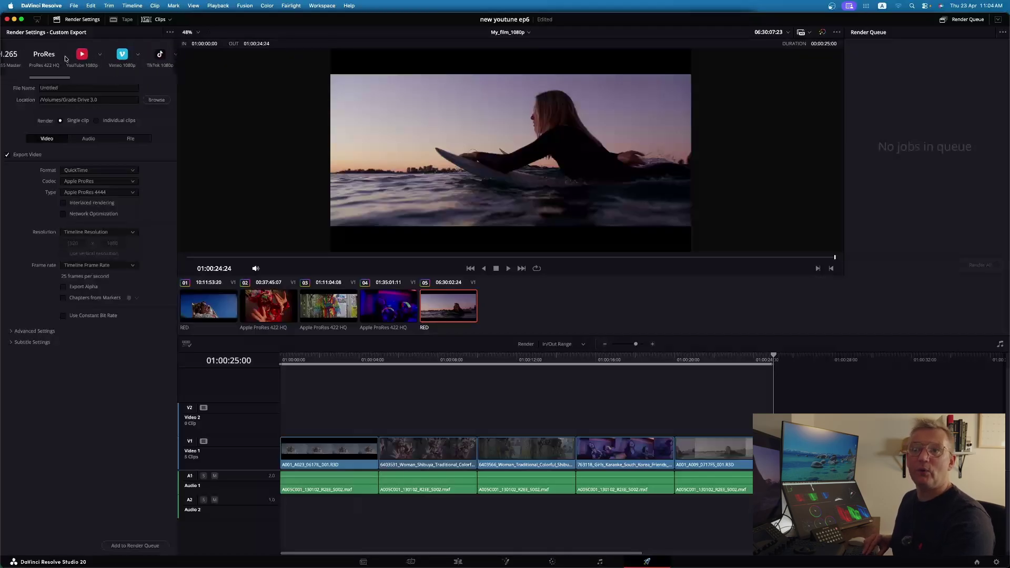
pyautogui.hscroll(5, 65, 58)
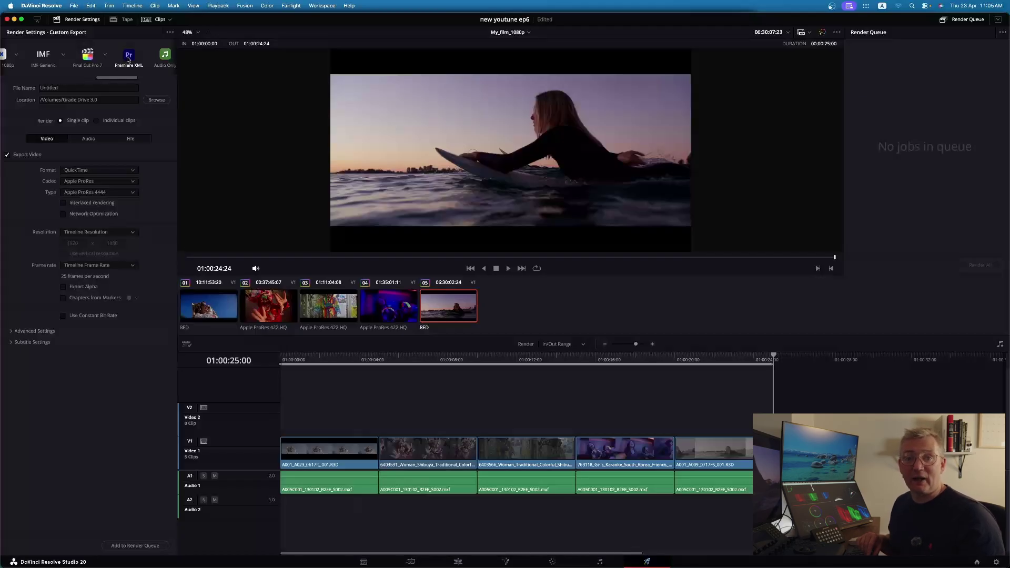
pyautogui.hscroll(-10, 74, 47)
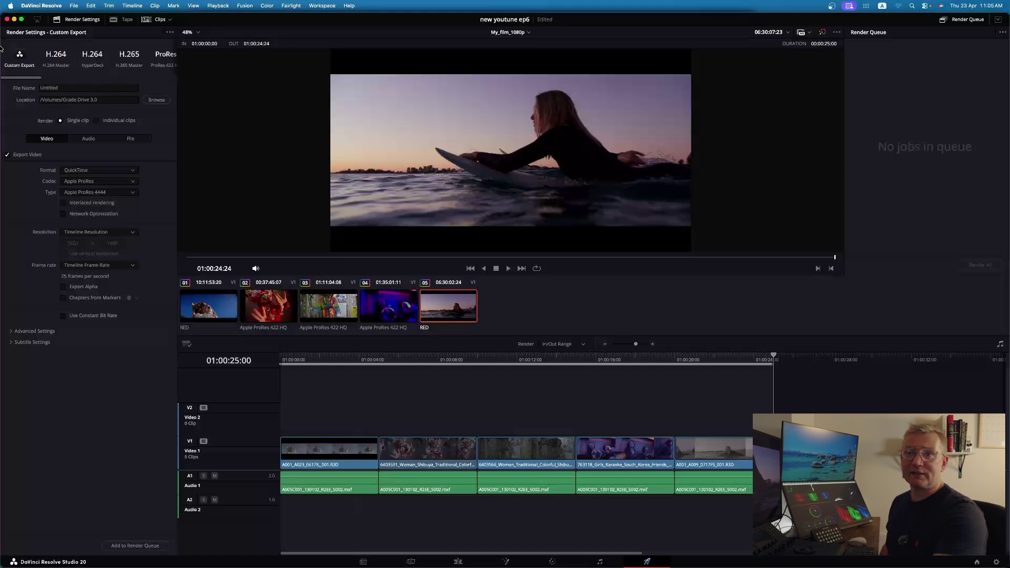
# Step: Replace the render's file name with "final final final export"
pyautogui.doubleClick(63, 86)
pyautogui.press('BackSpace')
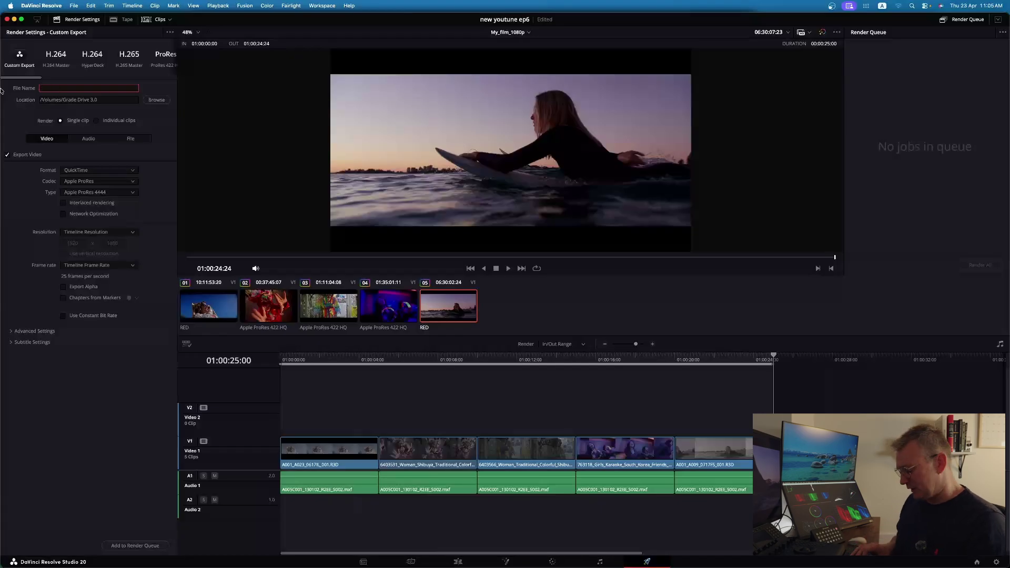
pyautogui.write('final')
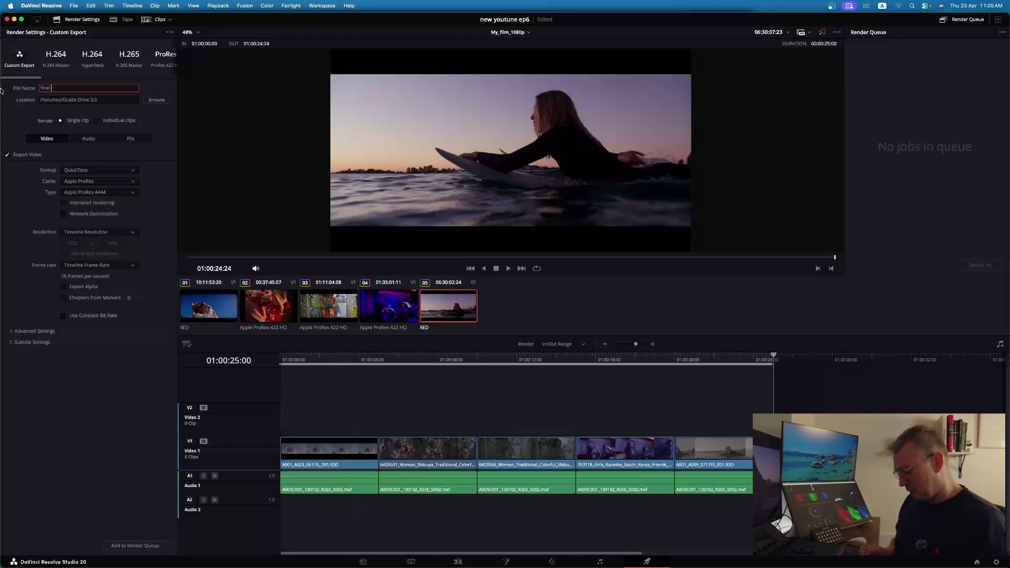
pyautogui.write(' final final e')
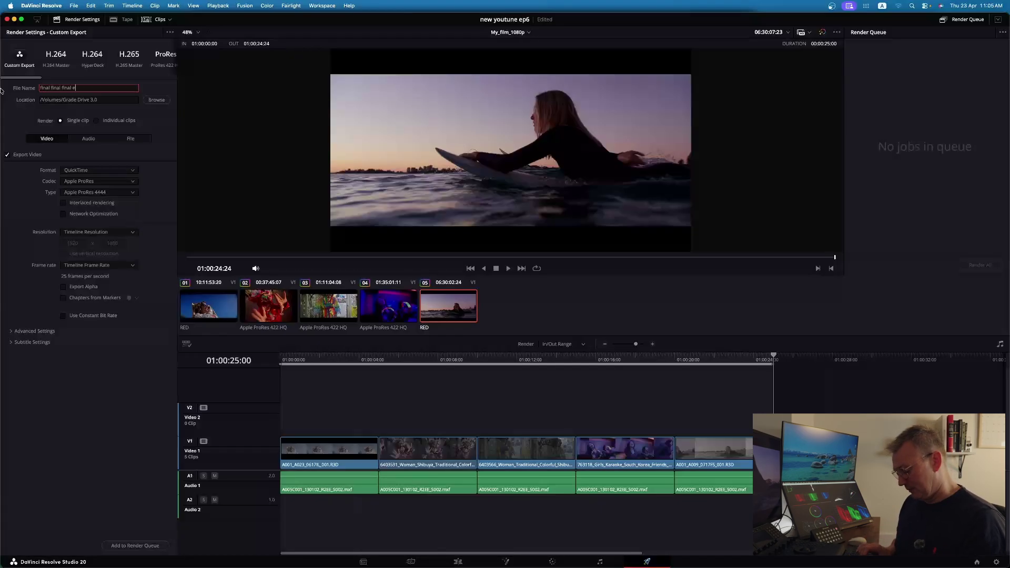
pyautogui.write('xport')
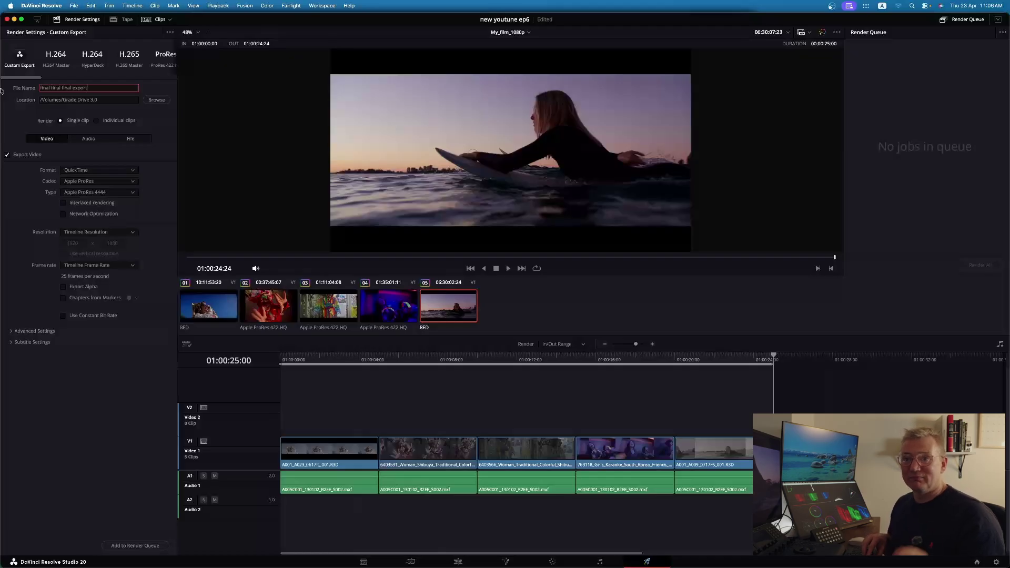
# Step: Rename the render file "My_film_Locked_col_Stereo_rec709_1080p_PR444"
pyautogui.press('BackSpace')
pyautogui.press('BackSpace')
pyautogui.press('BackSpace')
pyautogui.press('BackSpace')
pyautogui.press('BackSpace')
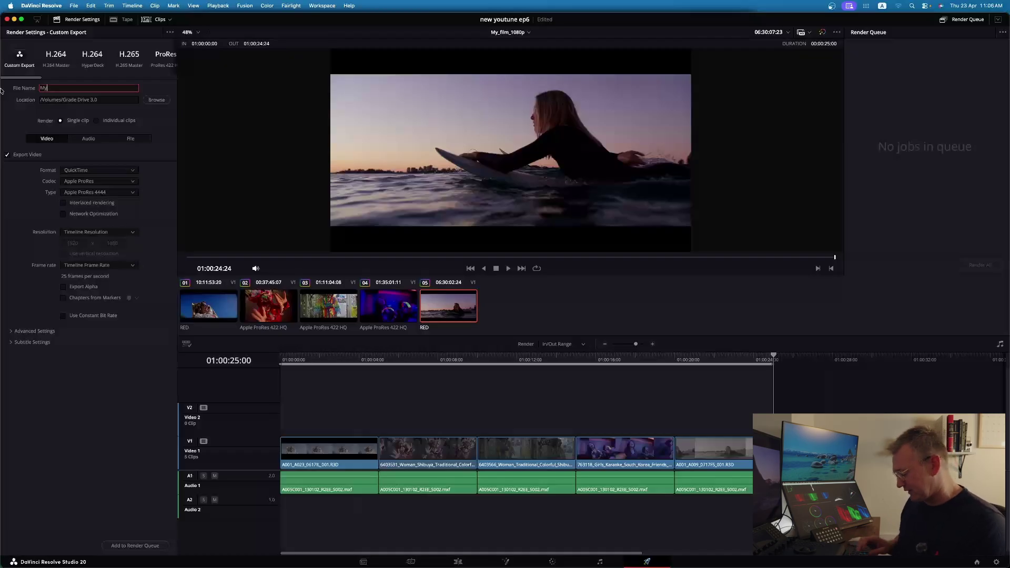
pyautogui.write('ilm_')
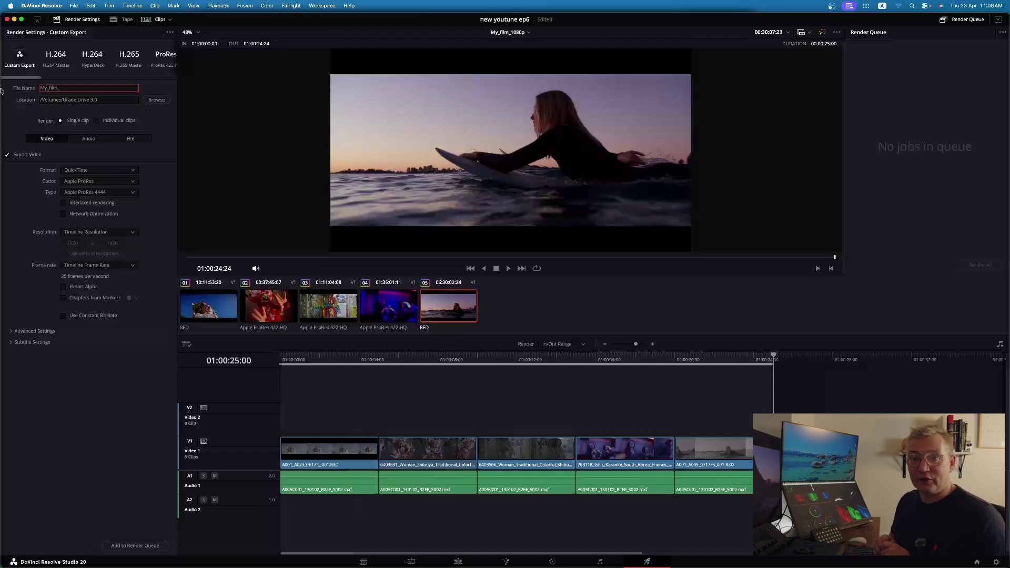
pyautogui.write('Locked_col_Stereo_')
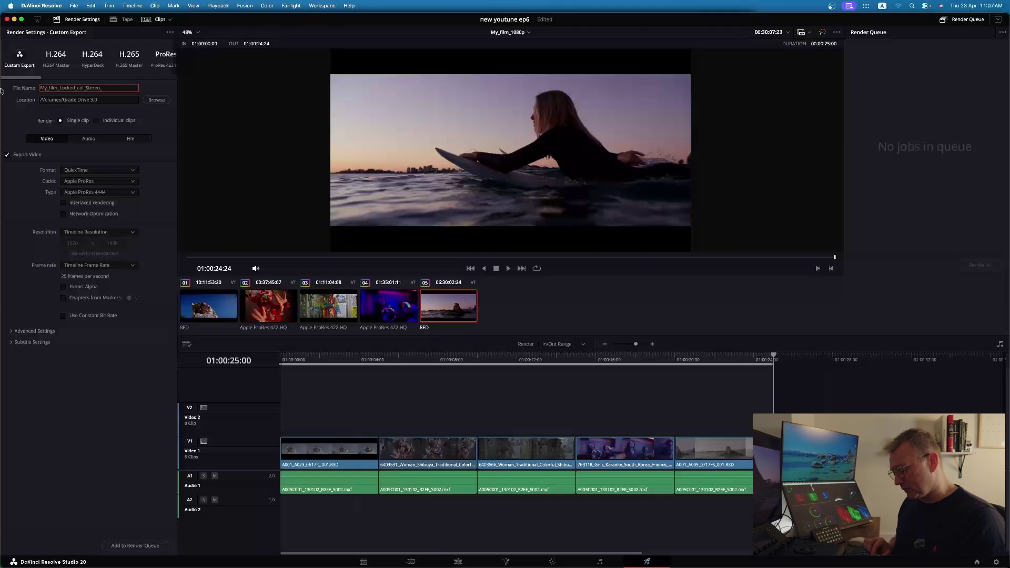
pyautogui.write('rec709')
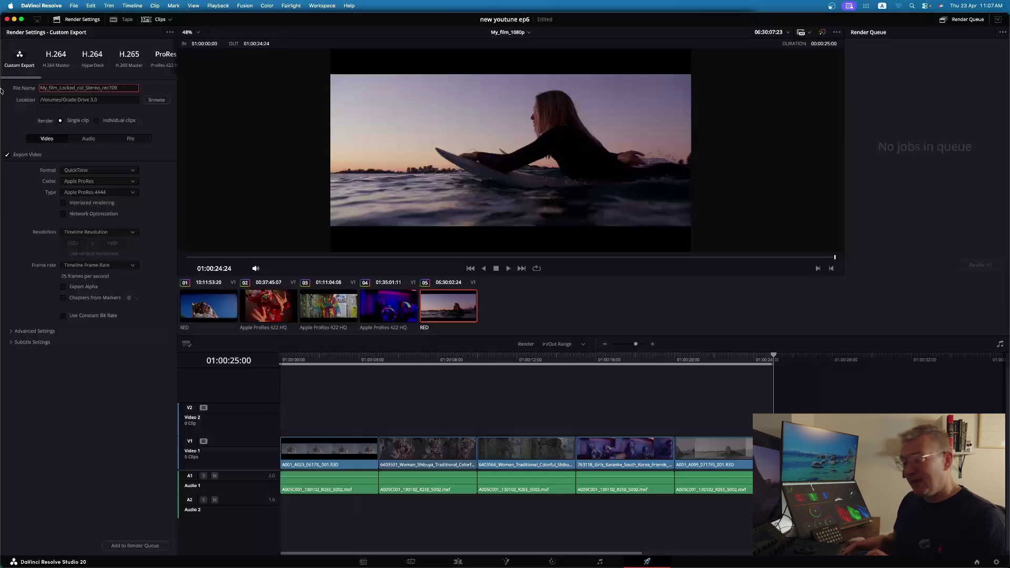
pyautogui.write('_1080p_')
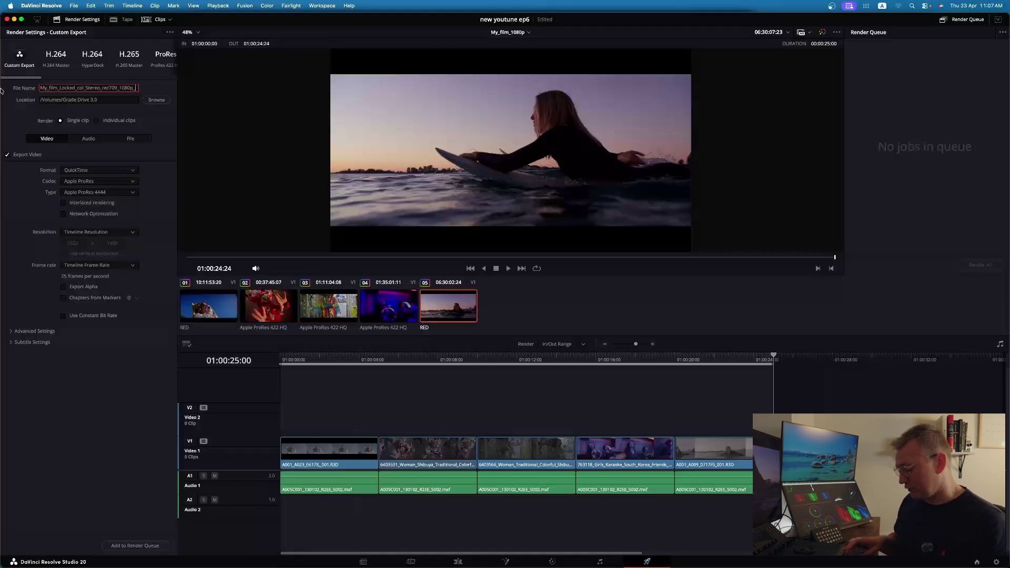
pyautogui.write('PR444')
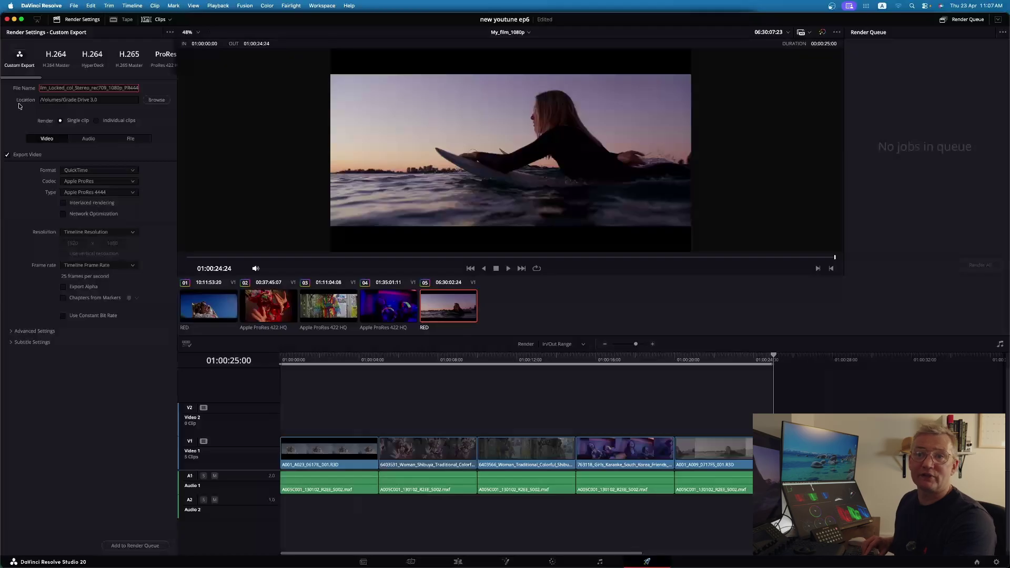
pyautogui.press('Return')
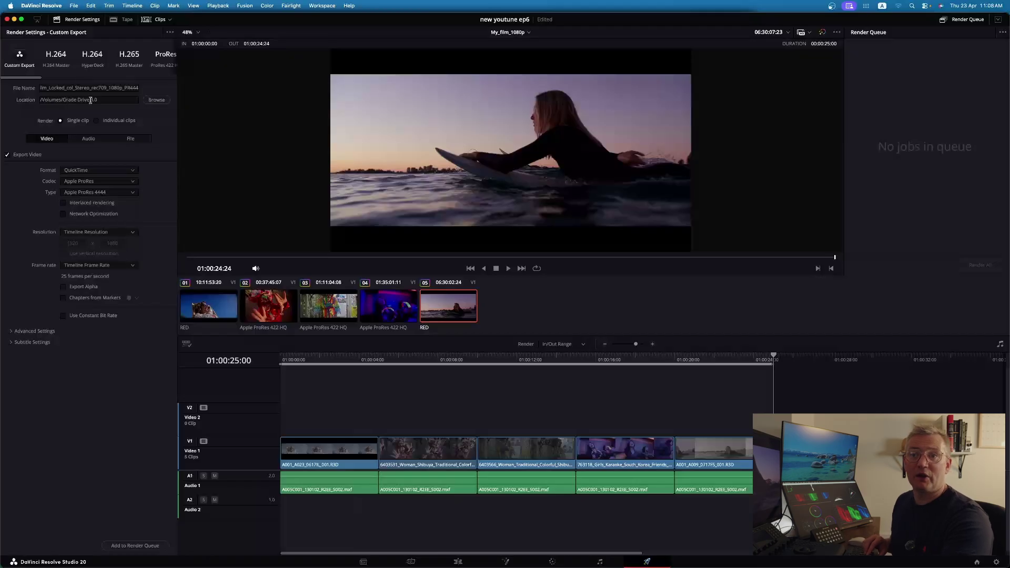
# Step: Set the render location to the My_film_exports folder on Grade Drive 3.0
pyautogui.click(156, 100)
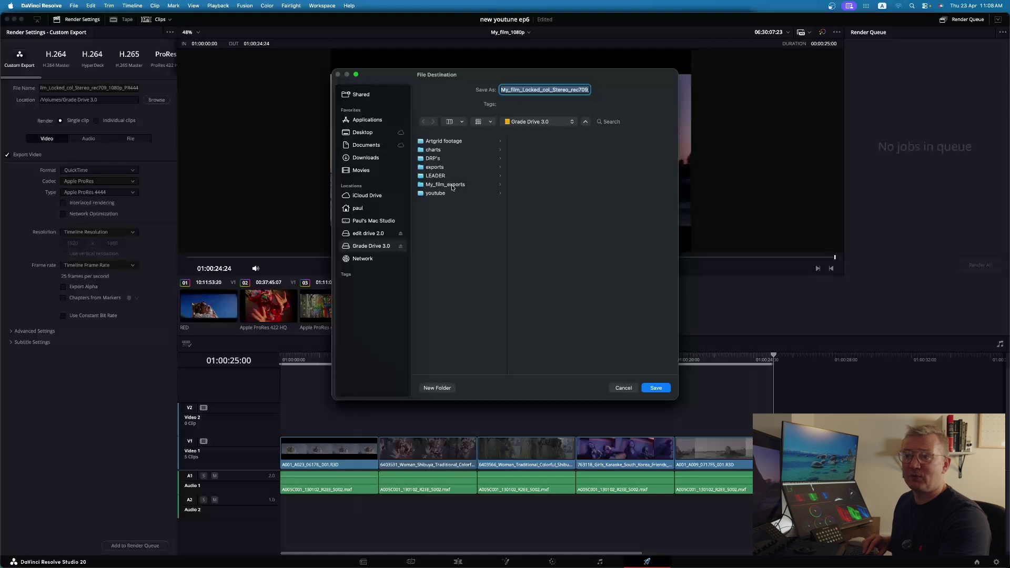
pyautogui.click(452, 185)
pyautogui.click(656, 388)
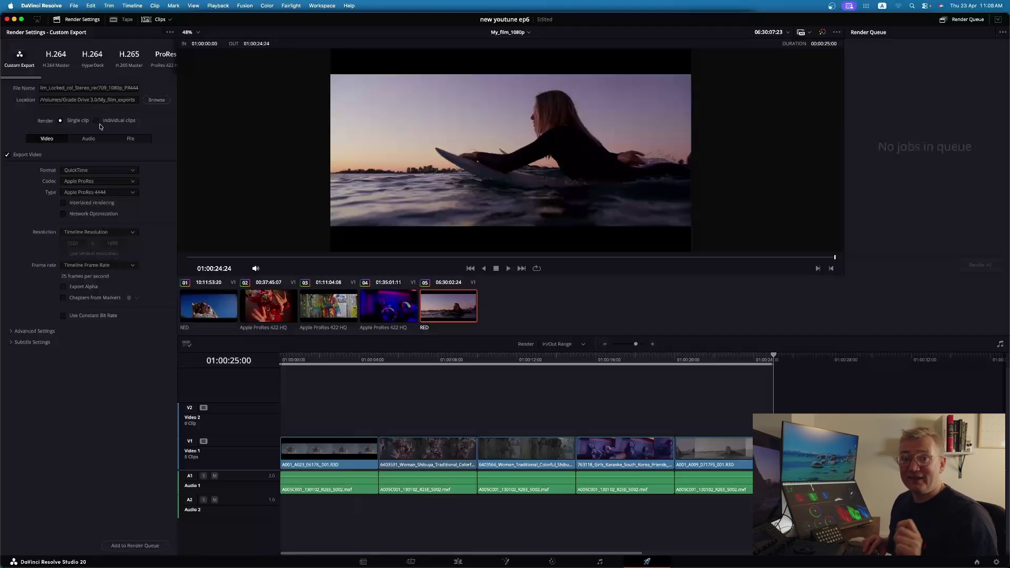
# Step: Glance over the render presets and examine the audio and file export settings
pyautogui.hscroll(5, 107, 50)
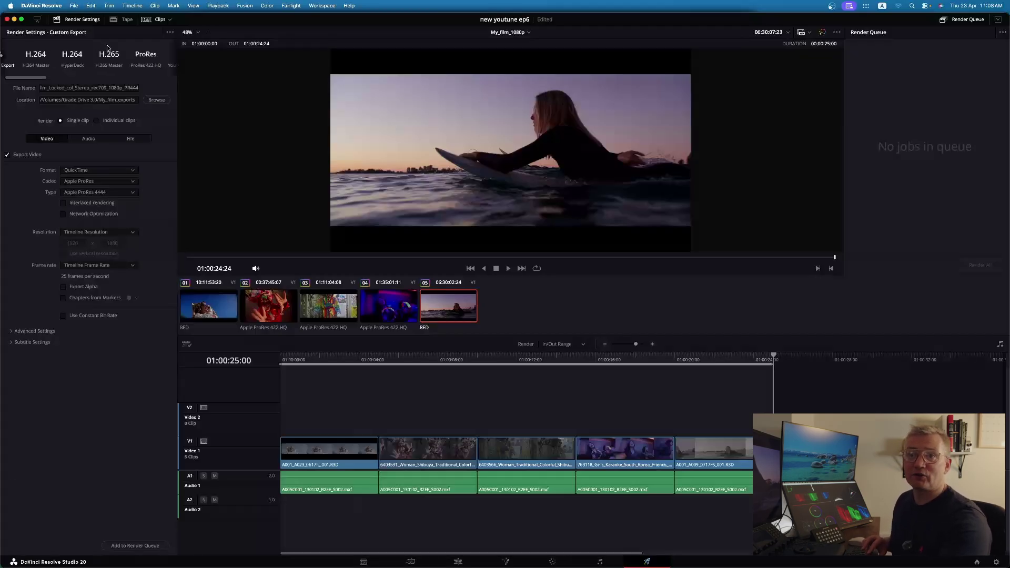
pyautogui.hscroll(-5, 107, 50)
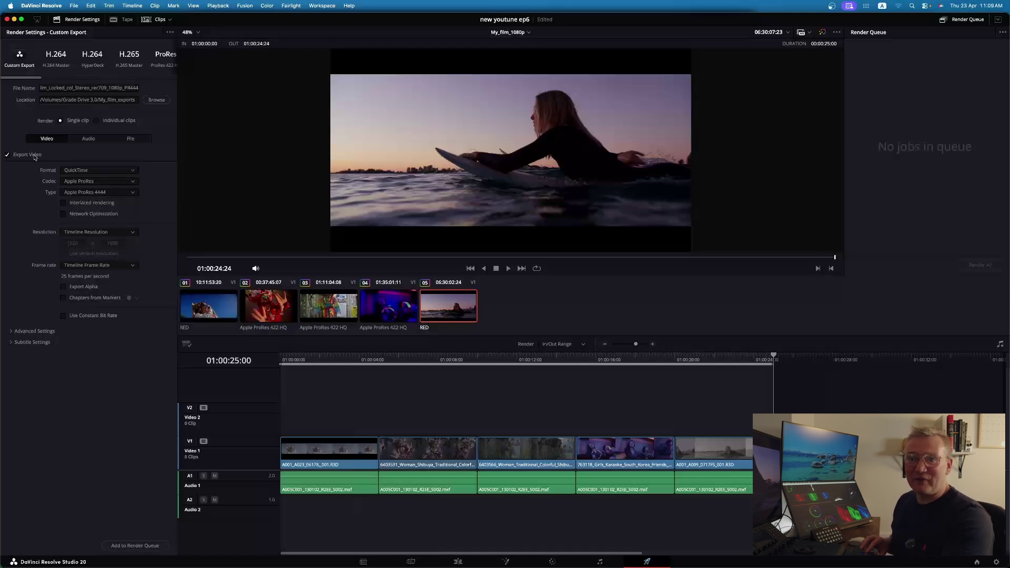
pyautogui.click(88, 138)
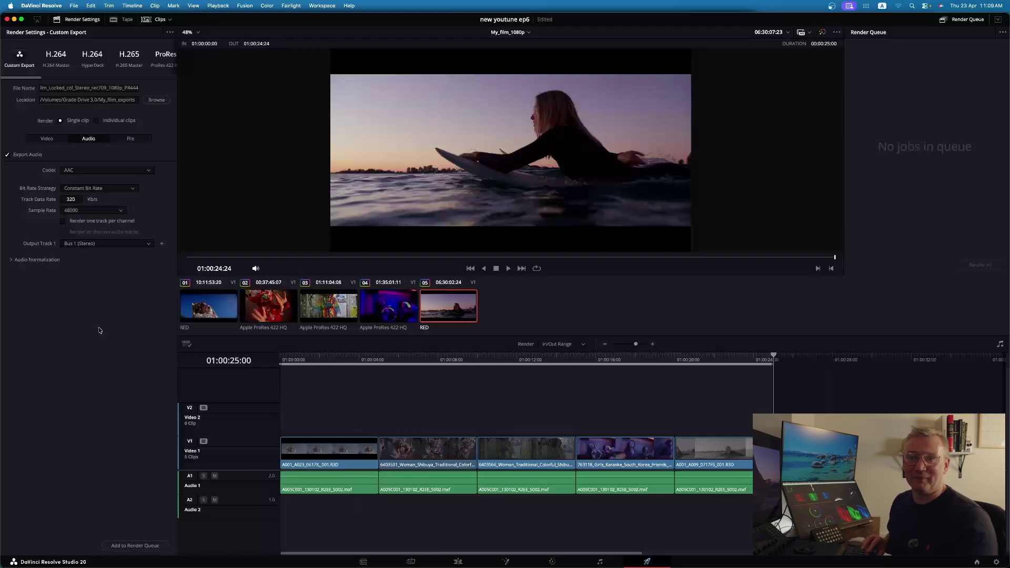
pyautogui.click(130, 140)
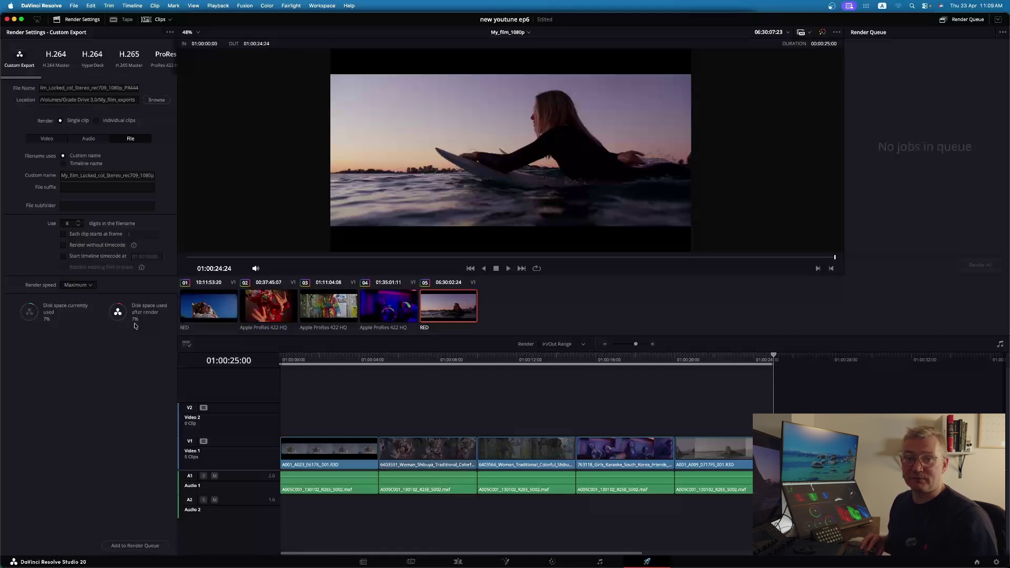
# Step: Show the video export settings and look over the available Apple ProRes types
pyautogui.click(29, 138)
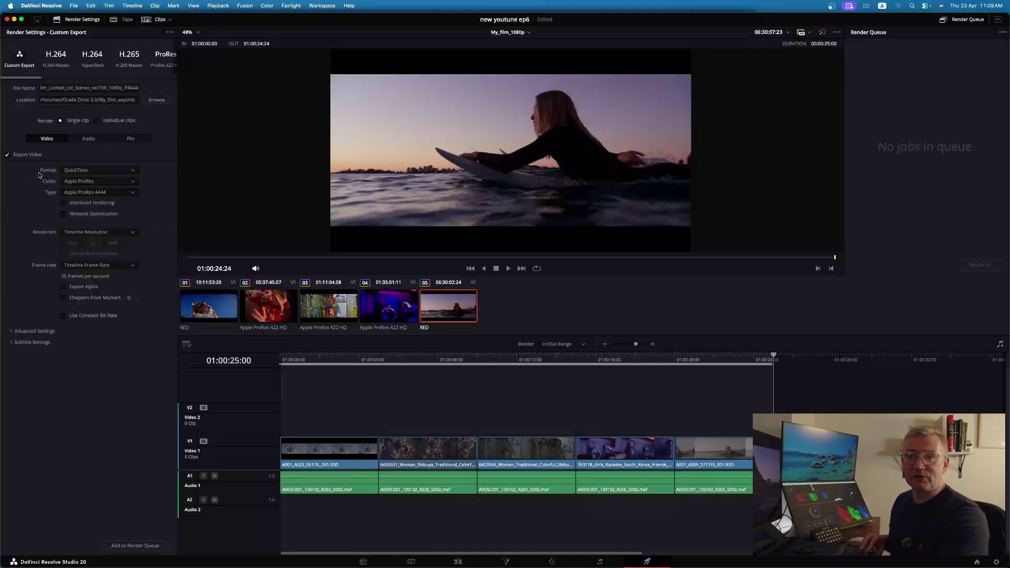
pyautogui.click(98, 193)
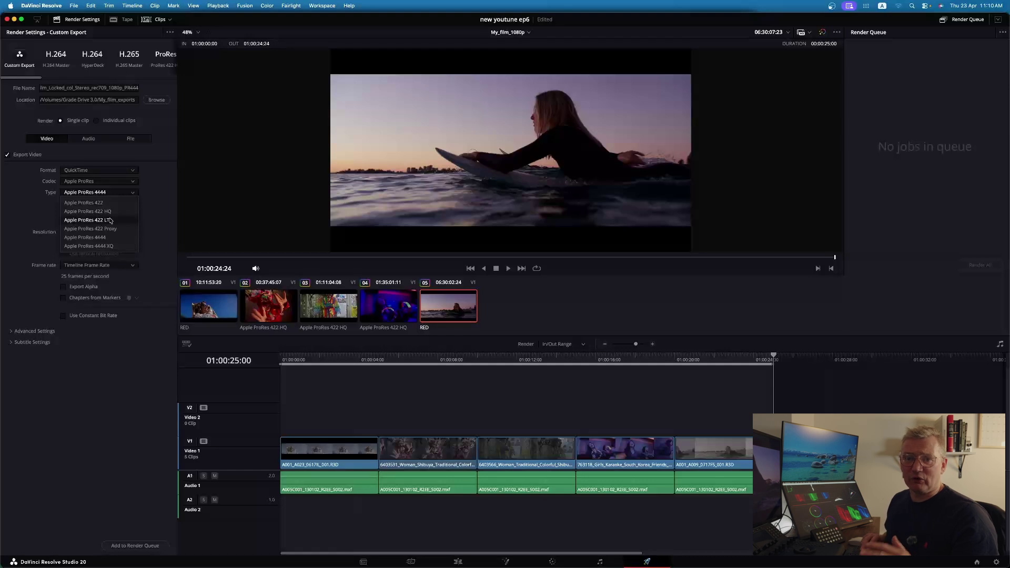
pyautogui.click(30, 206)
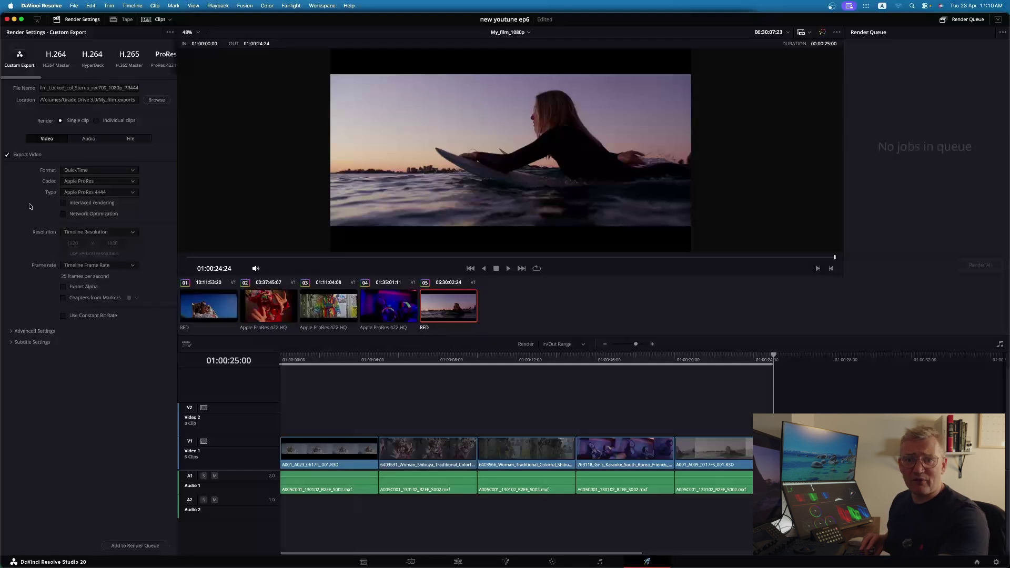
# Step: Set the video export format to MP4 with the H.264 codec
pyautogui.click(93, 170)
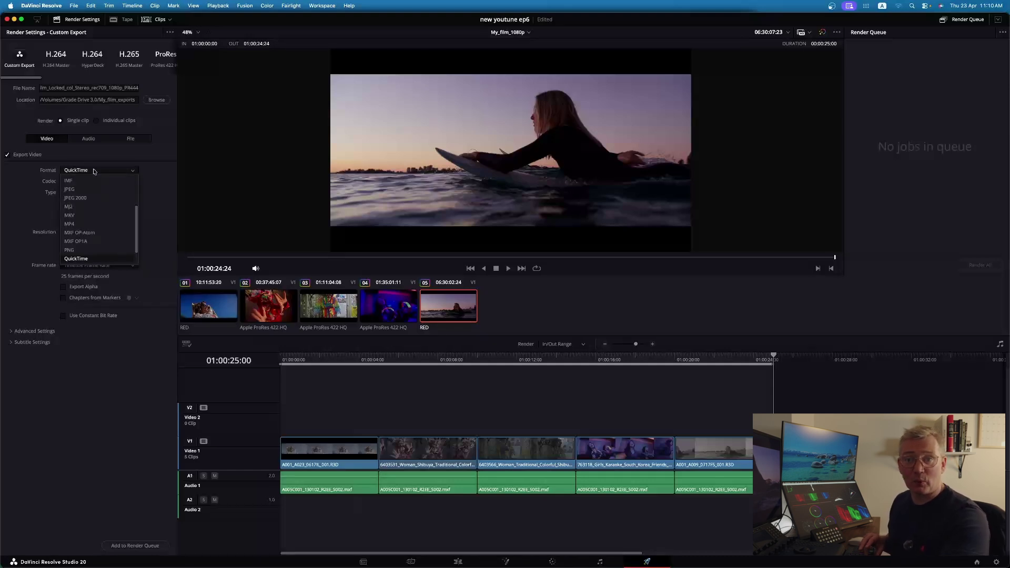
pyautogui.click(78, 225)
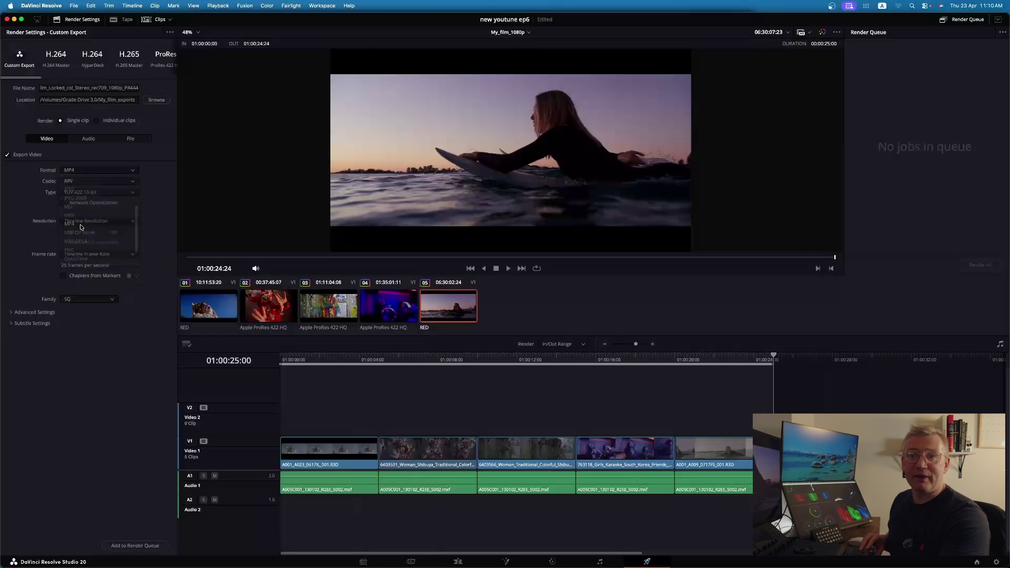
pyautogui.click(91, 184)
pyautogui.click(93, 200)
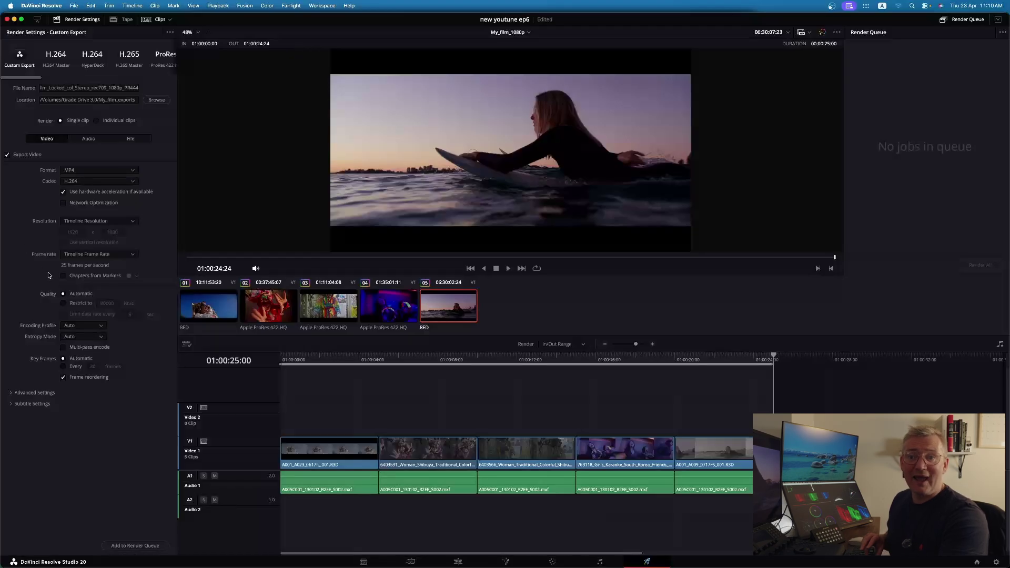
# Step: Try restricting the H.264 quality to 40000 Kb/s and return it to Automatic
pyautogui.click(63, 304)
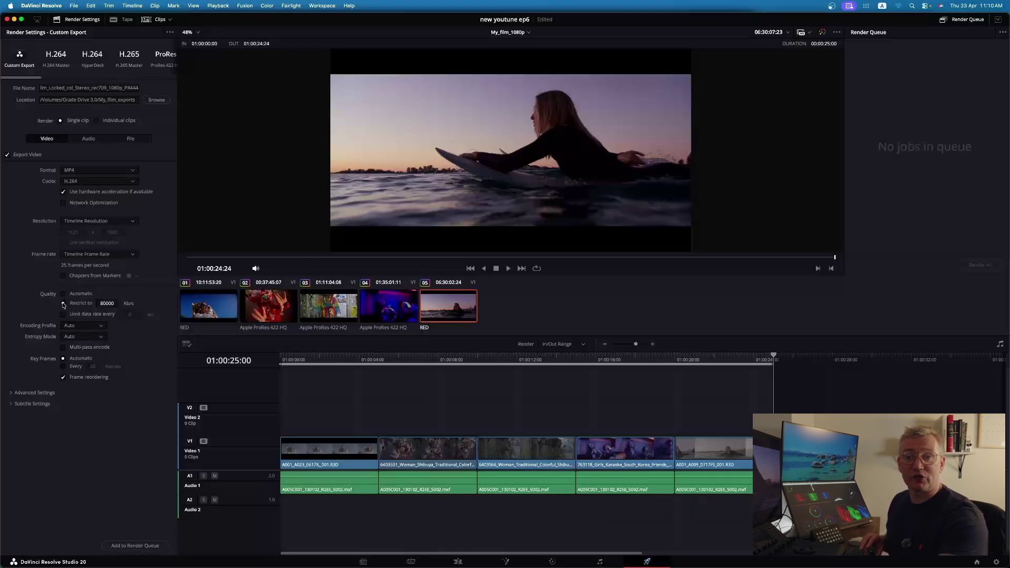
pyautogui.doubleClick(106, 304)
pyautogui.write('20000')
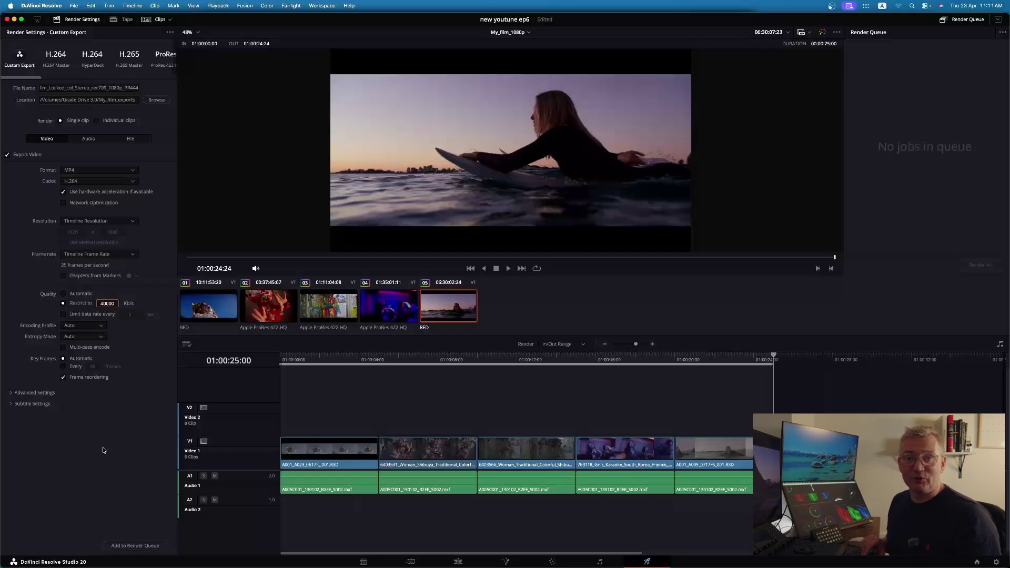
pyautogui.click(64, 294)
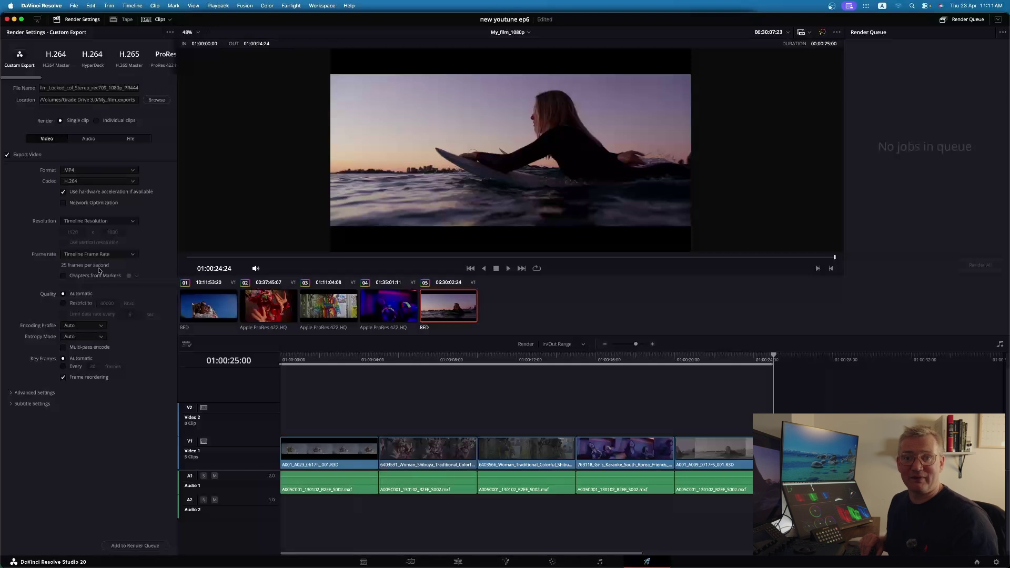
# Step: Set the video export format to TIFF with the RGB 16 bits codec
pyautogui.click(108, 171)
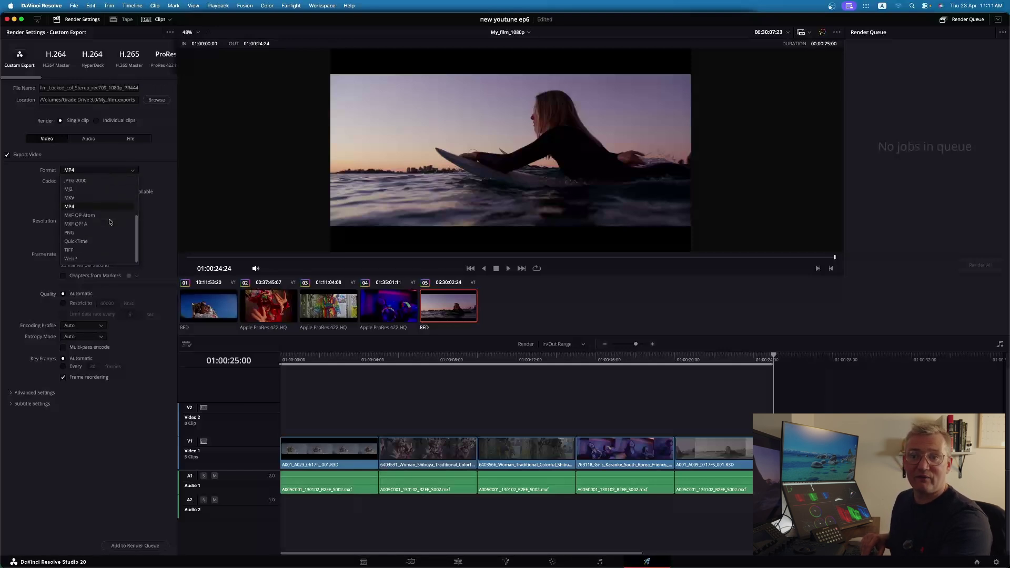
pyautogui.click(91, 251)
pyautogui.click(84, 182)
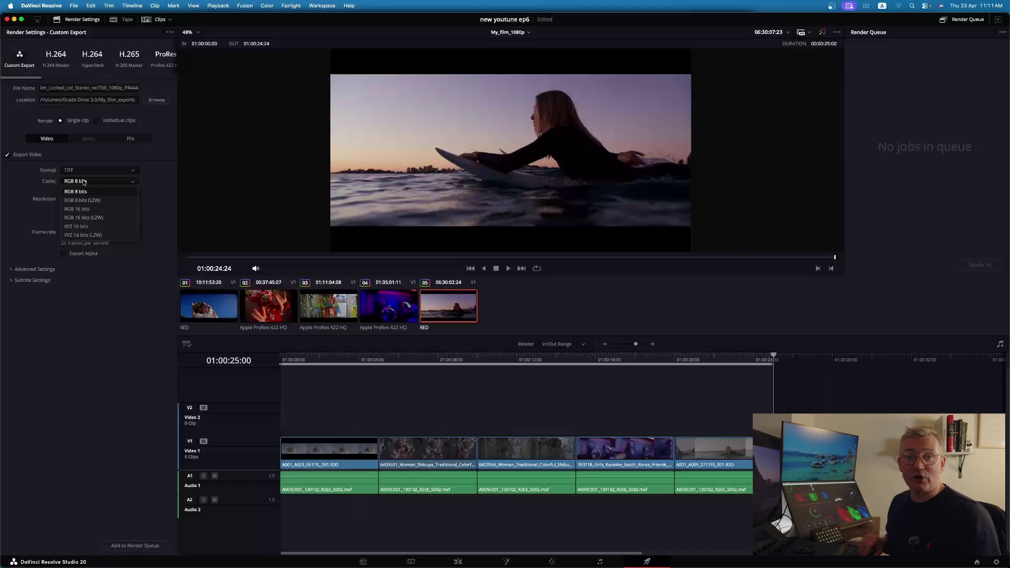
pyautogui.click(96, 210)
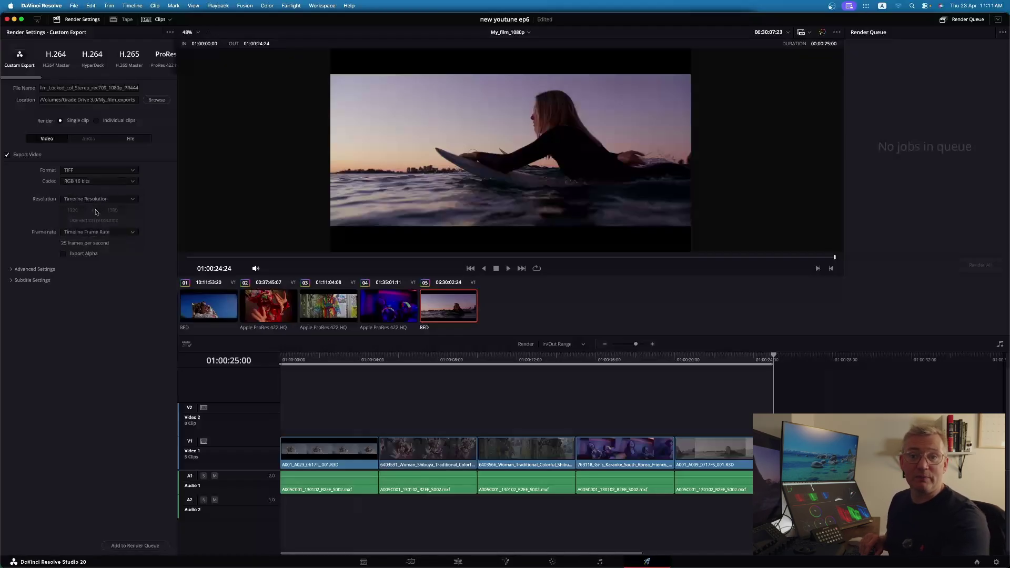
# Step: Set the video export format to PNG with the RGB 16 bits codec
pyautogui.click(87, 172)
pyautogui.click(95, 237)
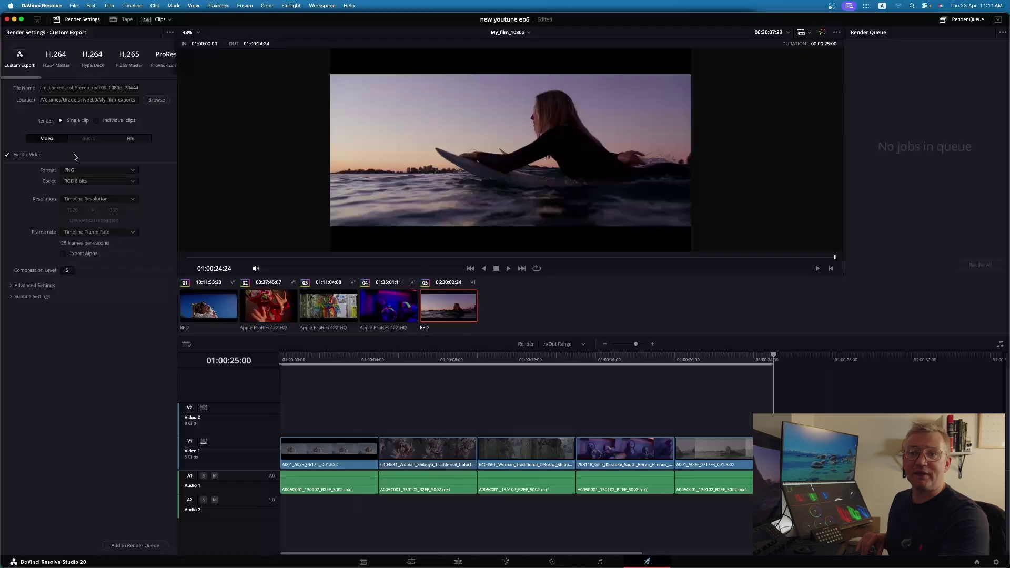
pyautogui.click(97, 181)
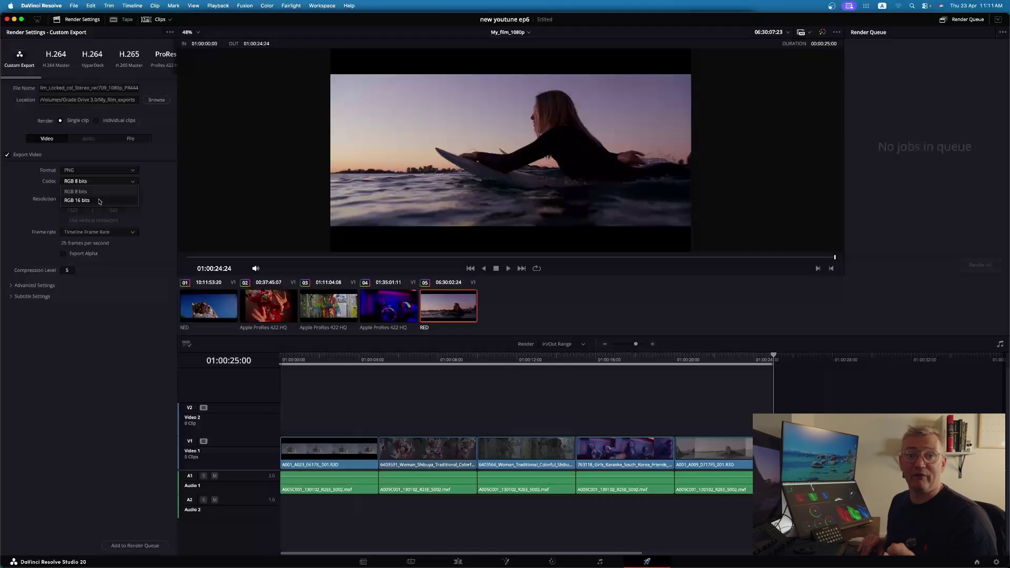
pyautogui.click(70, 200)
# Step: Set the video export format to QuickTime with the Apple ProRes codec and the Apple ProRes 4444 type
pyautogui.click(97, 170)
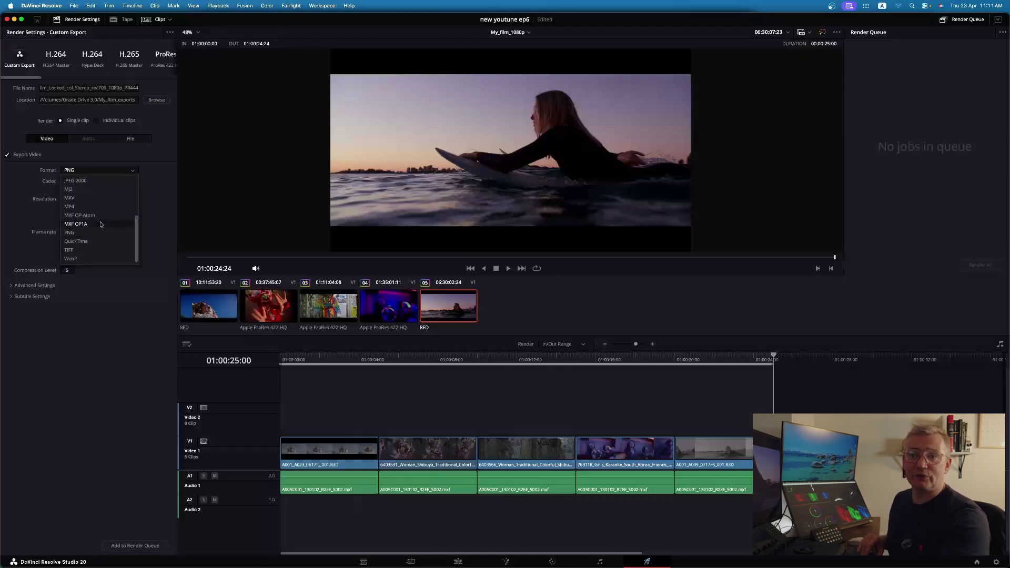
pyautogui.click(101, 241)
pyautogui.click(79, 181)
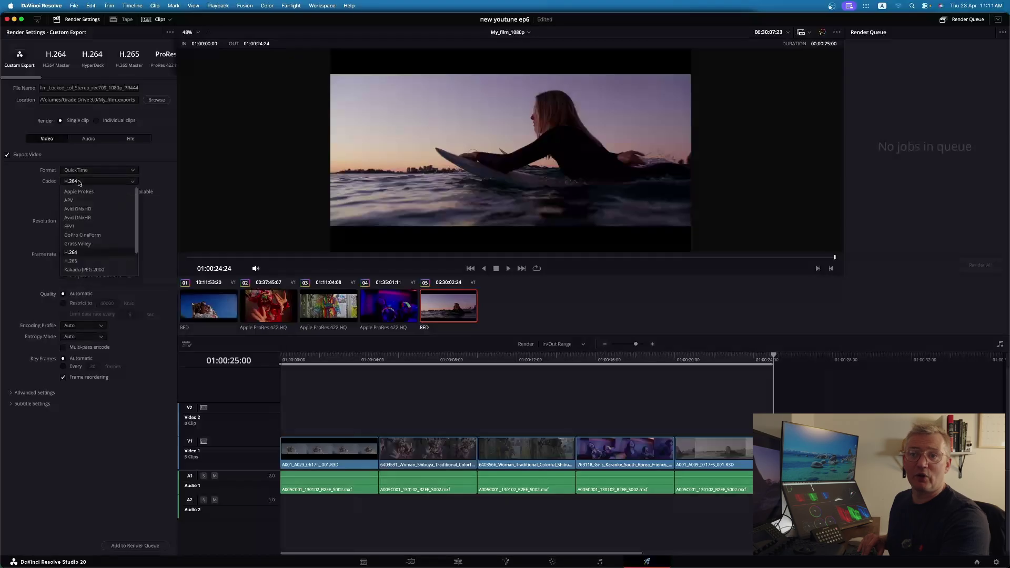
pyautogui.click(76, 191)
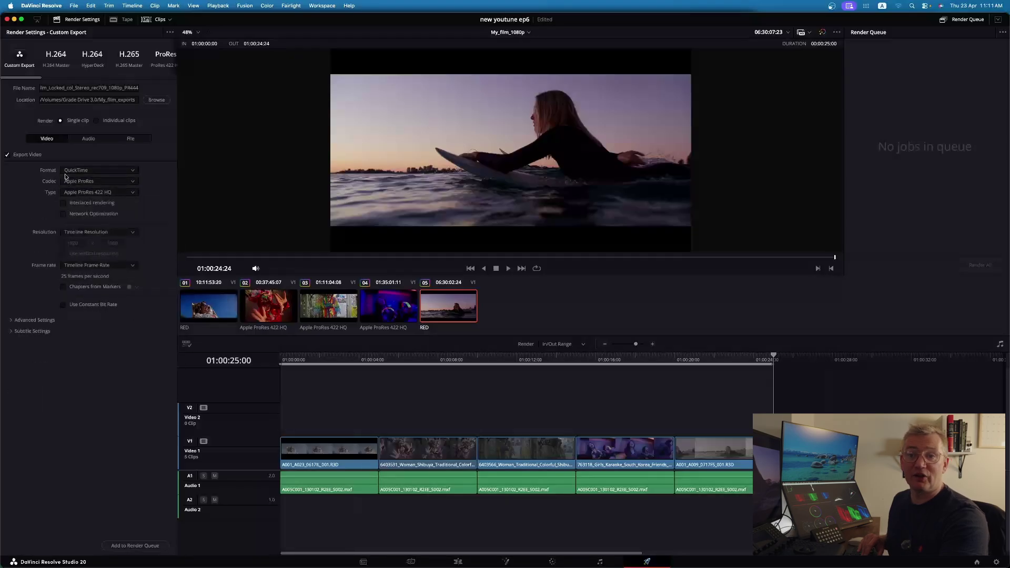
pyautogui.click(97, 192)
pyautogui.click(87, 247)
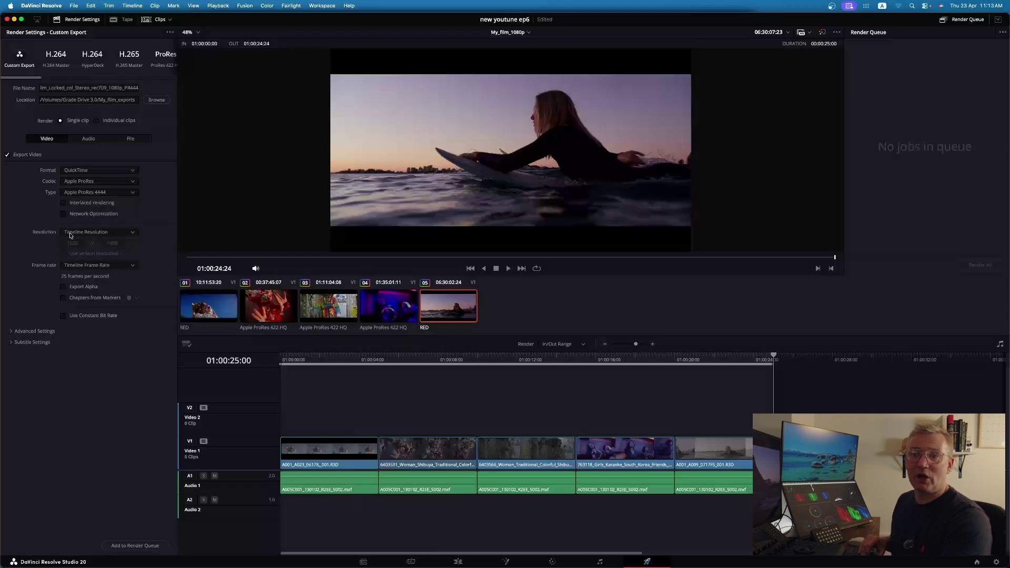
# Step: Change the timeline resolution to Ultra HD 3840 x 2160 on the Cut page and check the render resolution on the Deliver page
pyautogui.click(100, 233)
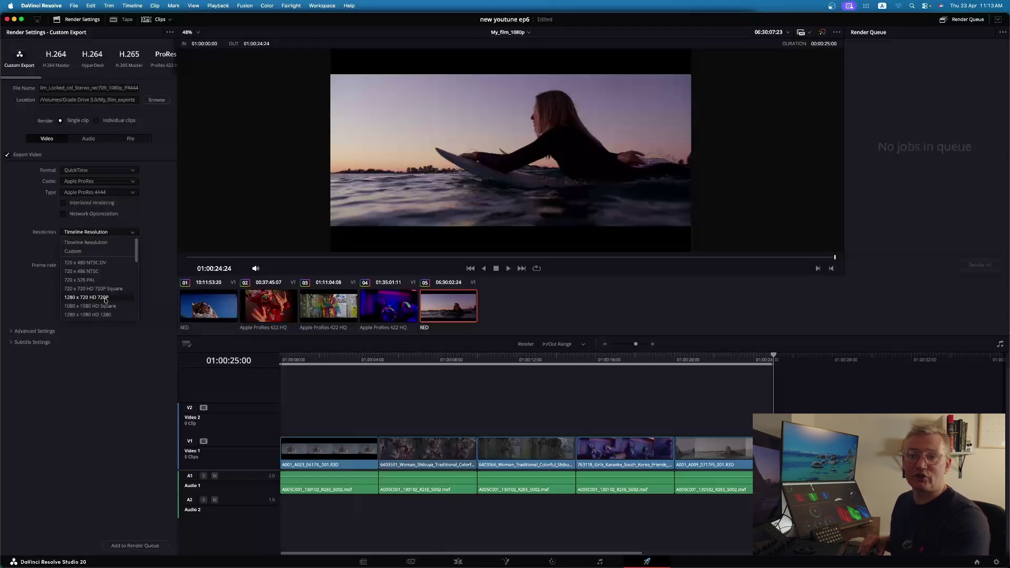
pyautogui.click(41, 249)
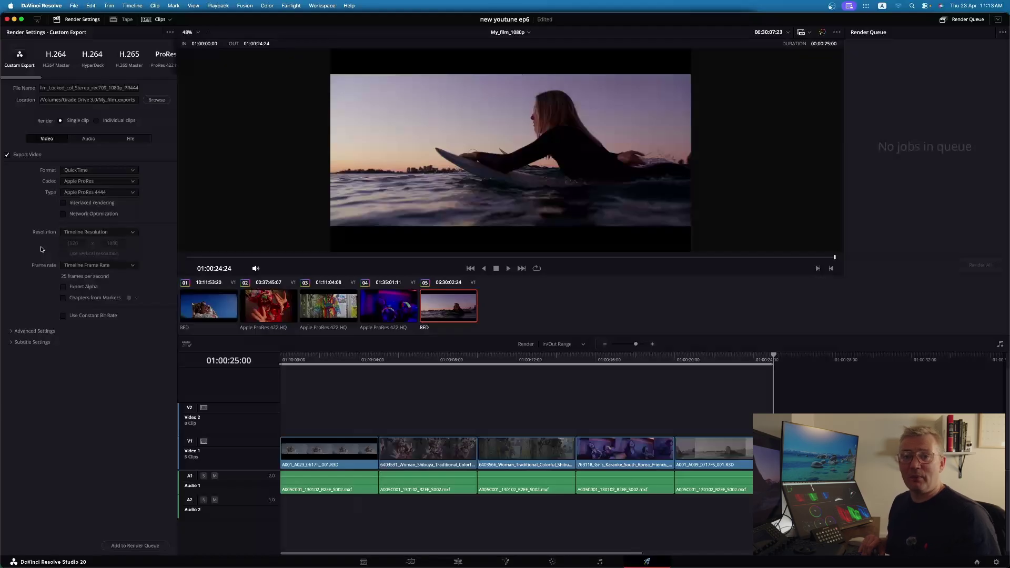
pyautogui.click(411, 562)
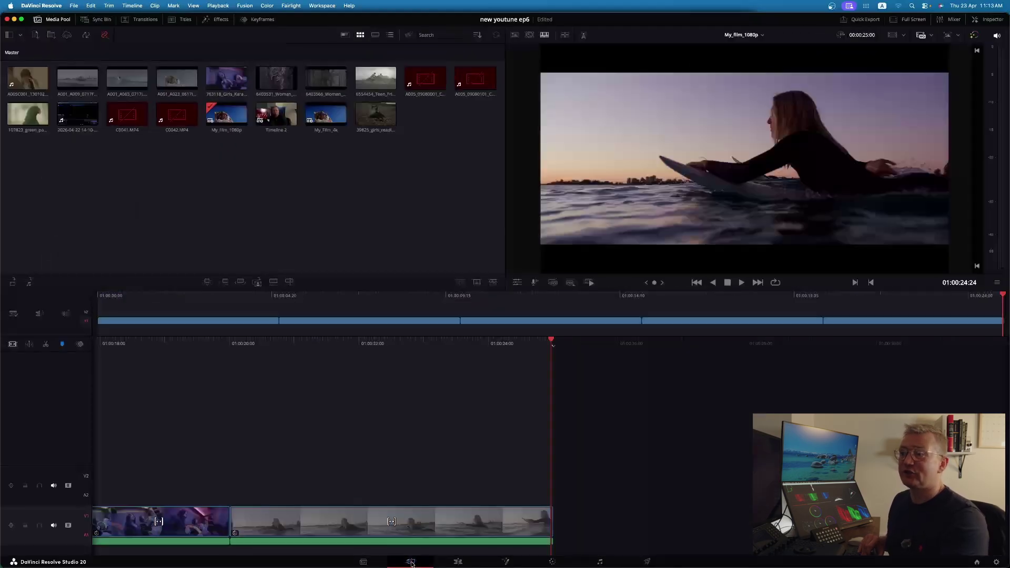
pyautogui.click(949, 36)
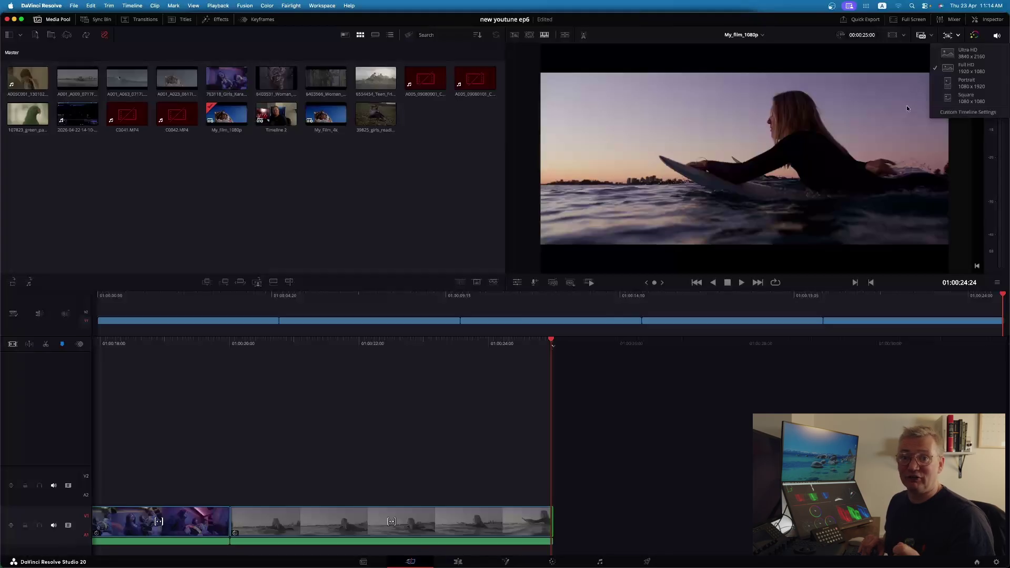
pyautogui.click(966, 53)
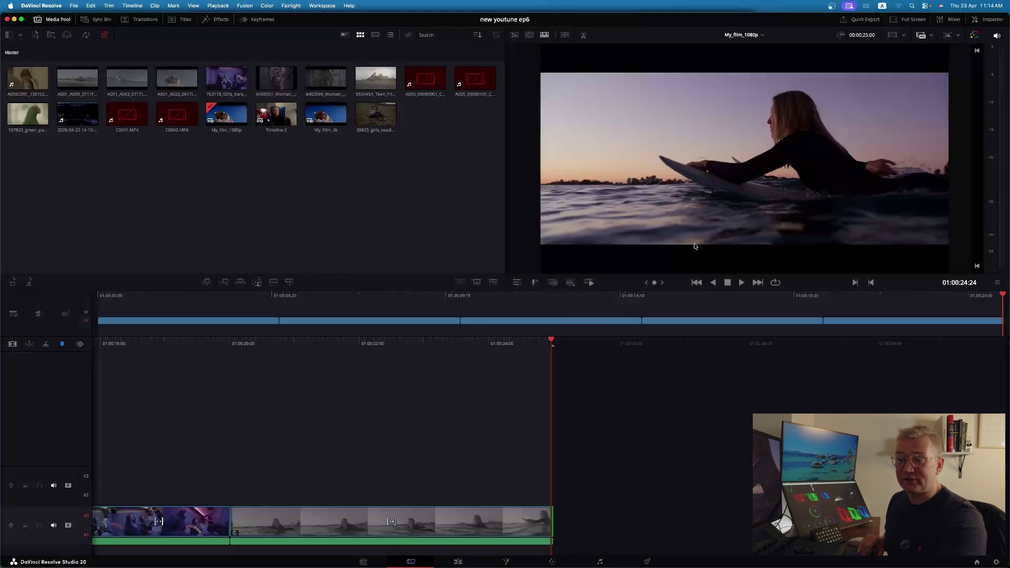
pyautogui.click(647, 562)
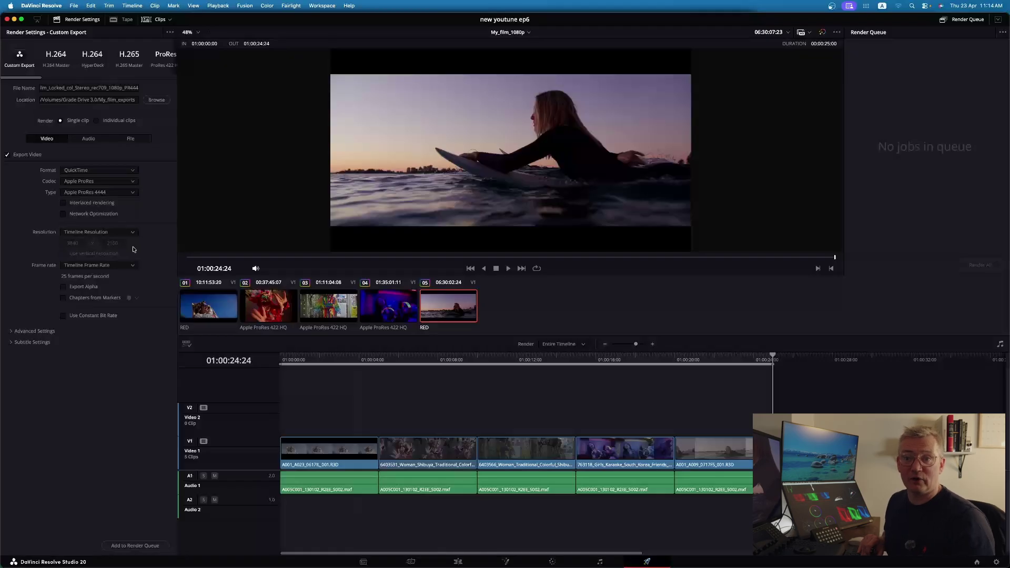
# Step: Set the timeline resolution to Full HD 1920 x 1080 on the Cut page and return to the Deliver page
pyautogui.click(411, 562)
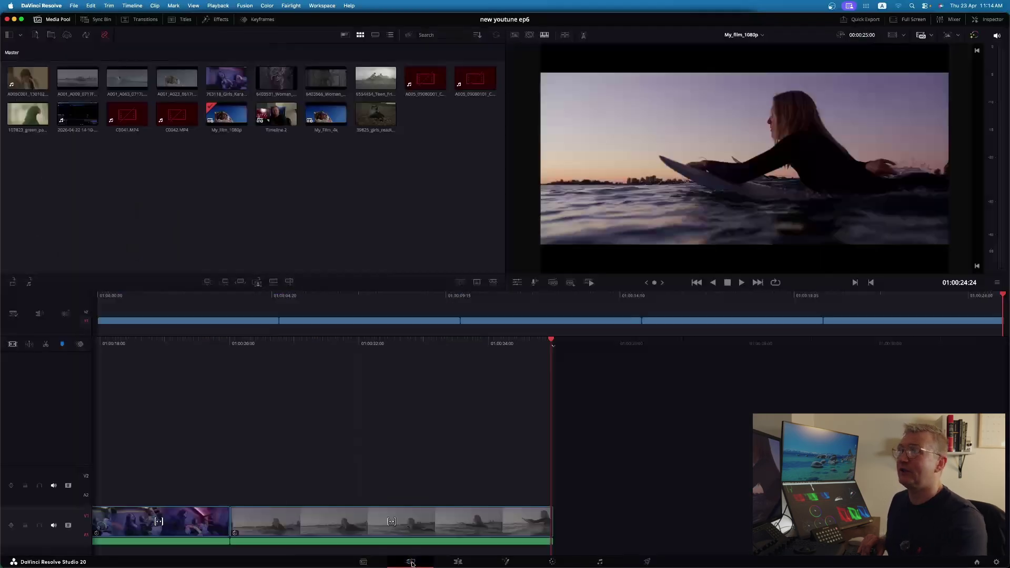
pyautogui.click(953, 35)
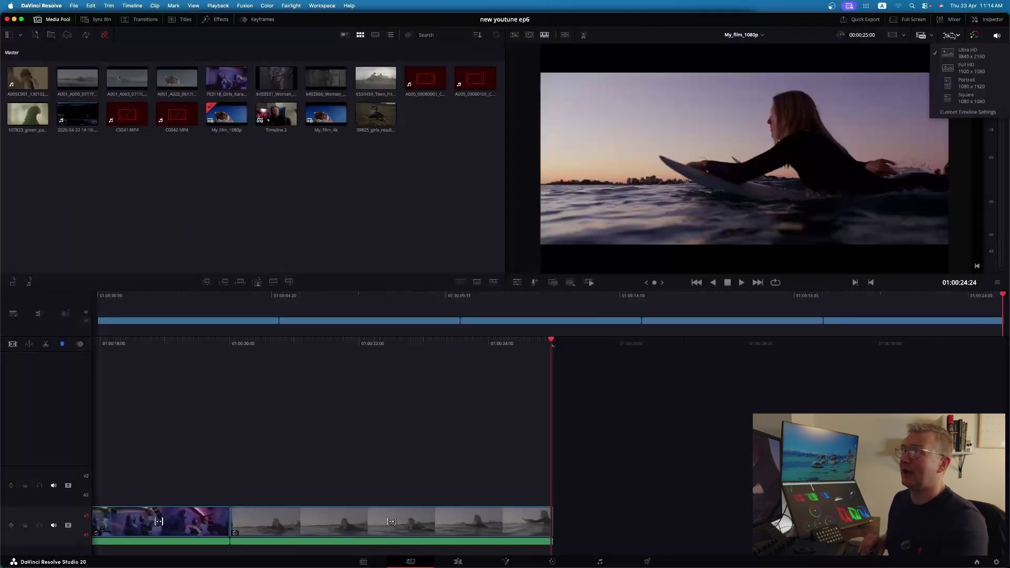
pyautogui.click(957, 67)
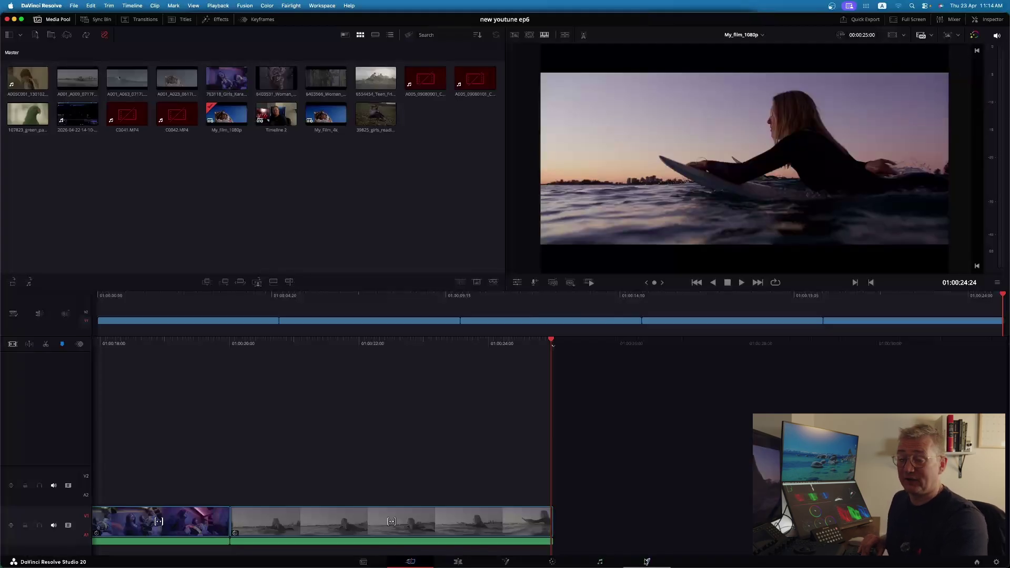
pyautogui.click(647, 562)
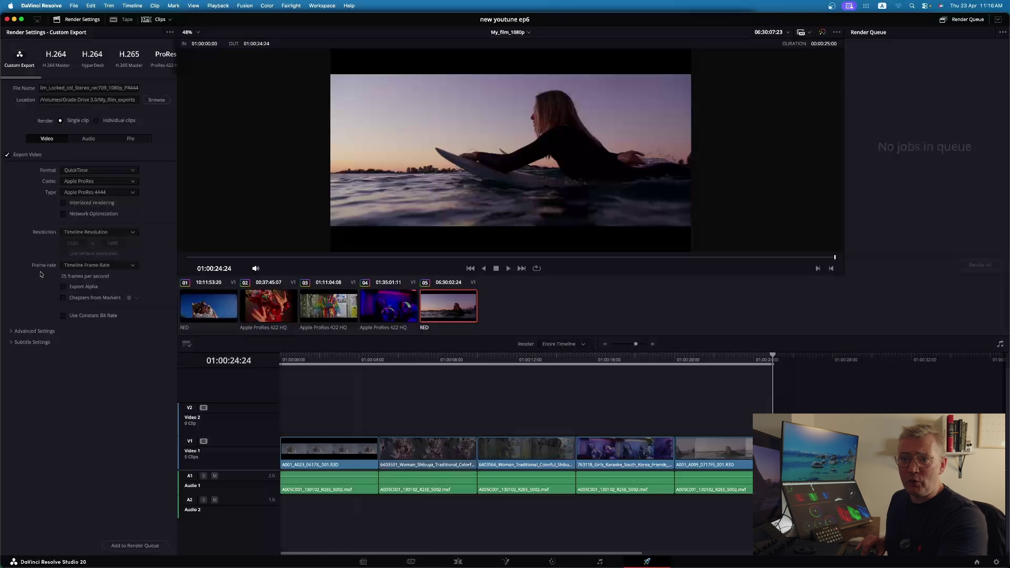
# Step: Check the frame rate choices and the Apple ProRes types offered for the export
pyautogui.click(99, 266)
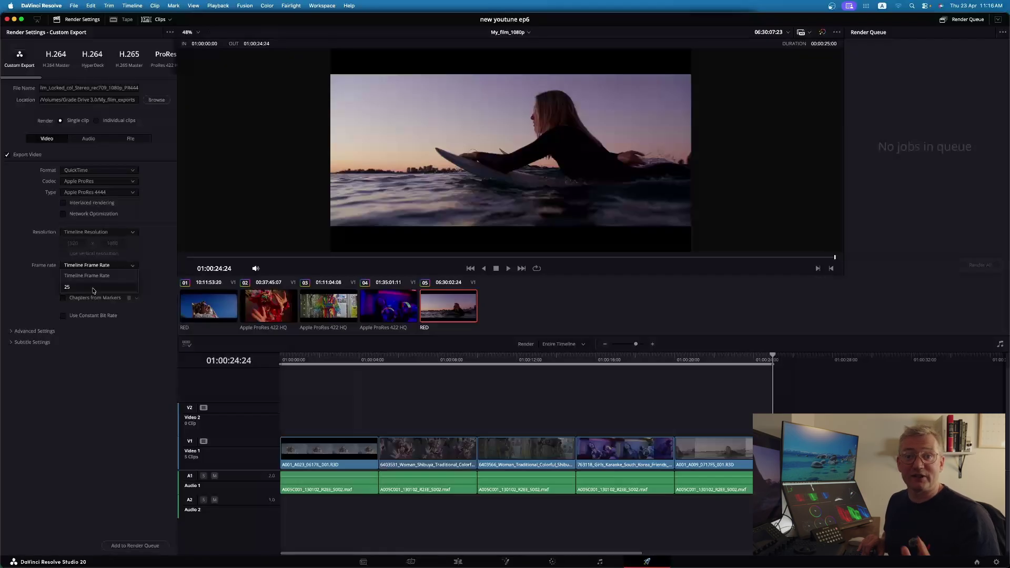
pyautogui.click(93, 289)
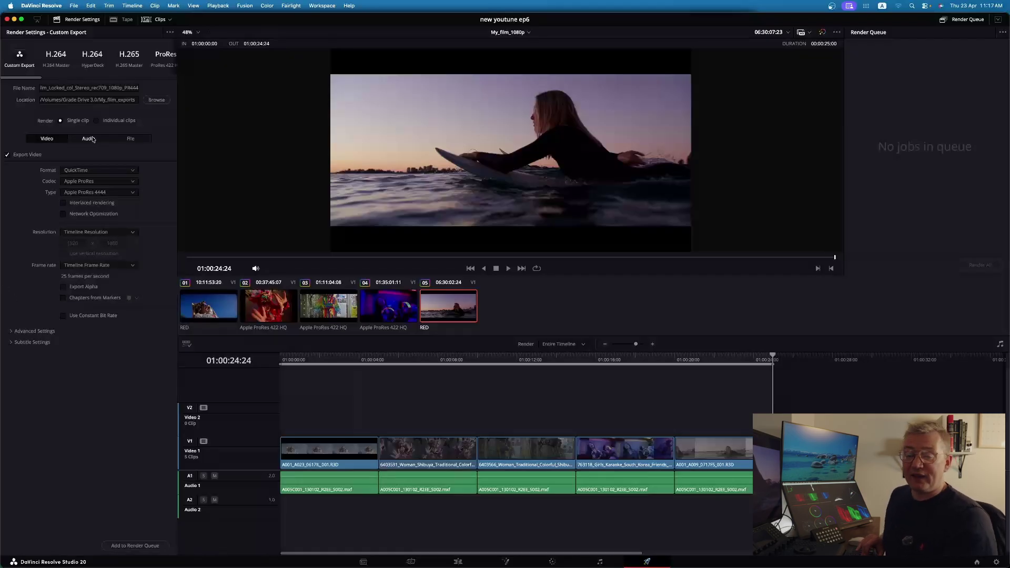
pyautogui.click(90, 193)
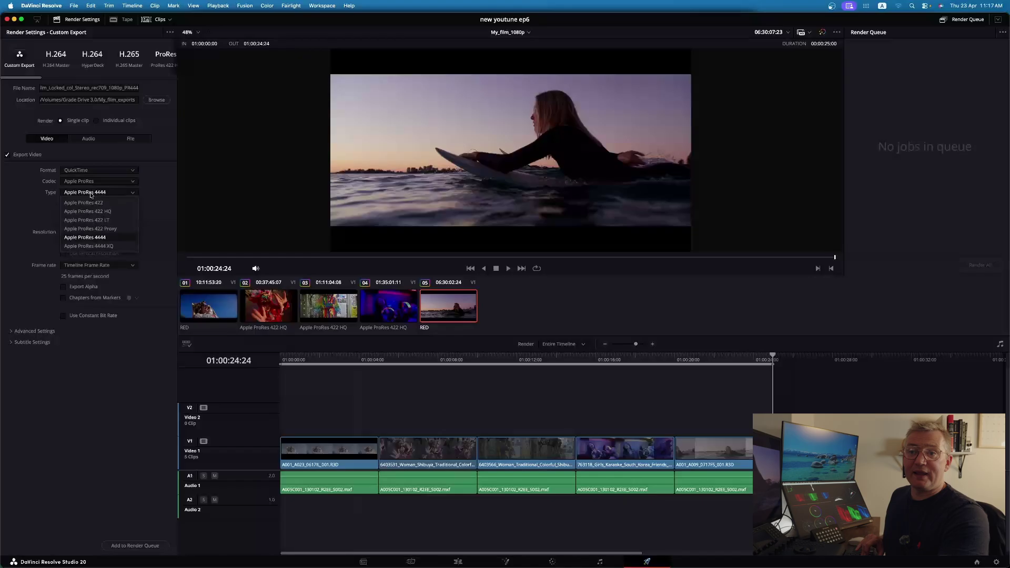
pyautogui.click(110, 252)
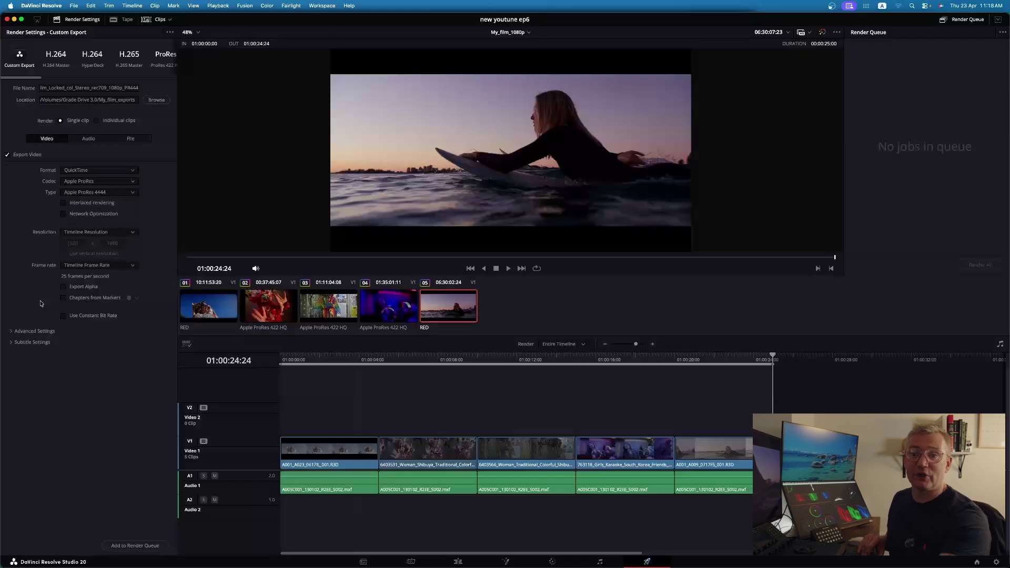
# Step: Expand the advanced video settings and examine the data levels, color space tag, gamma tag and remaining render options
pyautogui.click(12, 332)
pyautogui.scroll(-2, 47, 331)
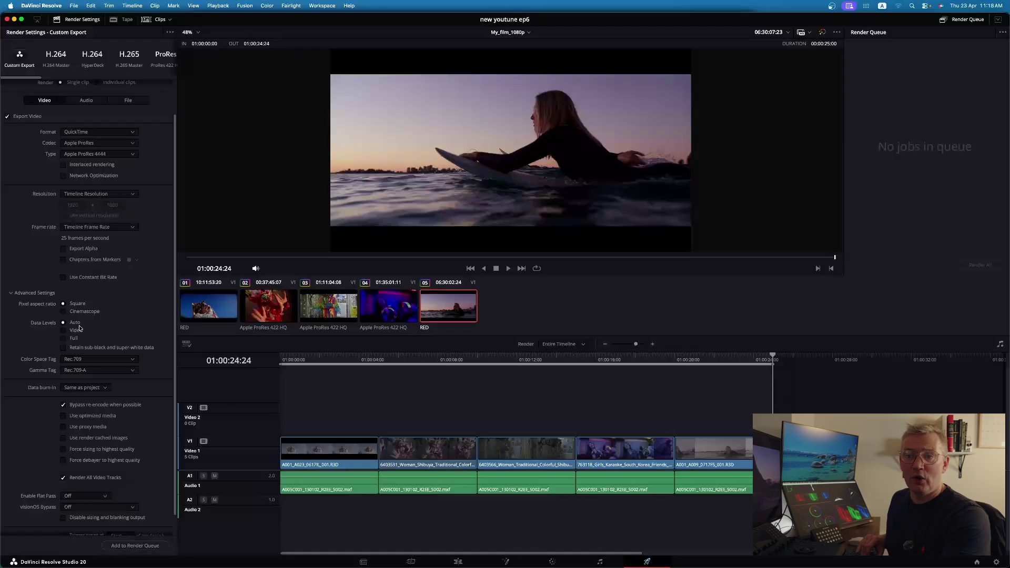
pyautogui.scroll(-2, 75, 330)
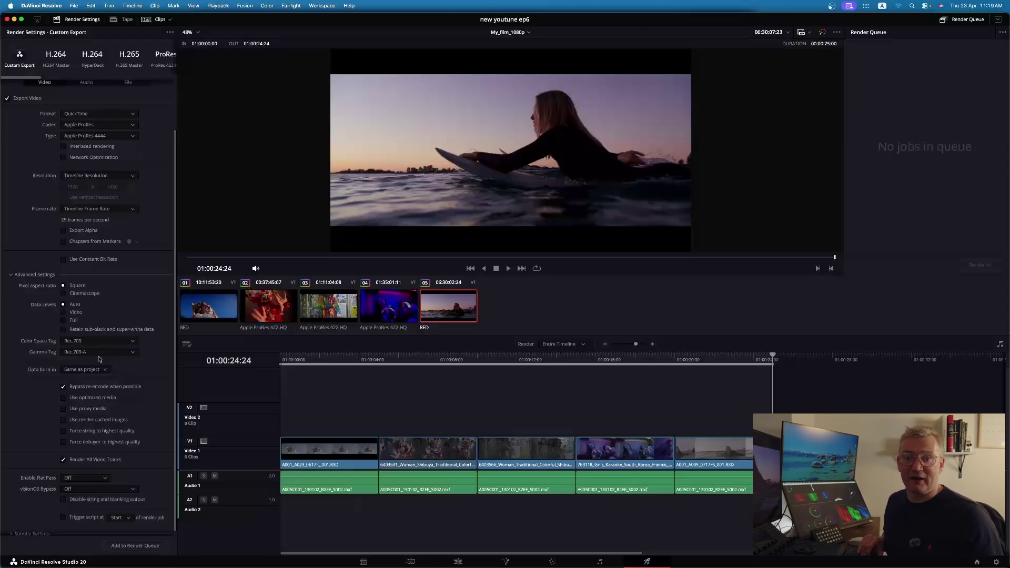
pyautogui.scroll(-1, 99, 359)
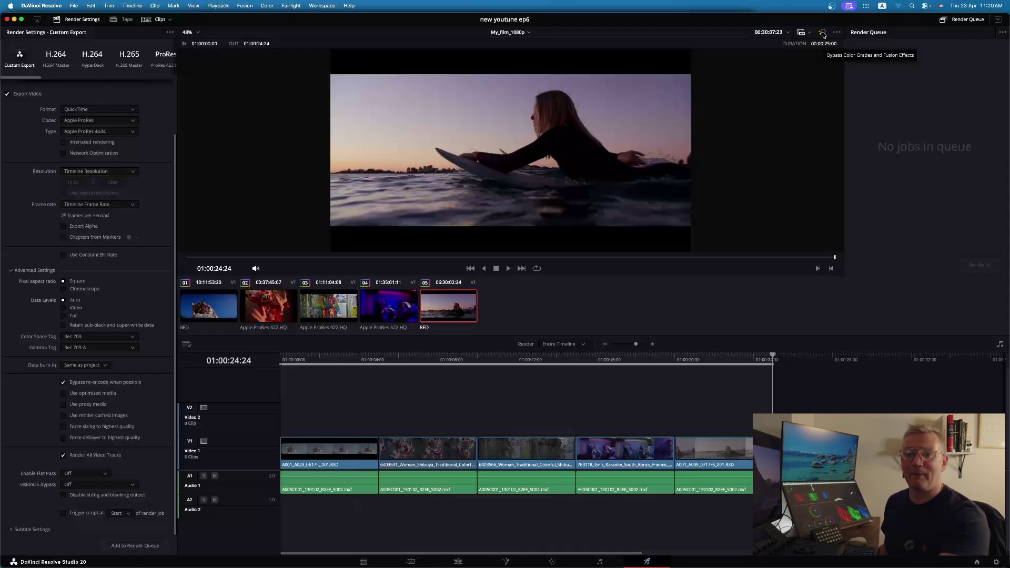
# Step: Set the flat pass to Always On, then enable subtitle export as a separate file while checking the subtitle format choices
pyautogui.click(89, 475)
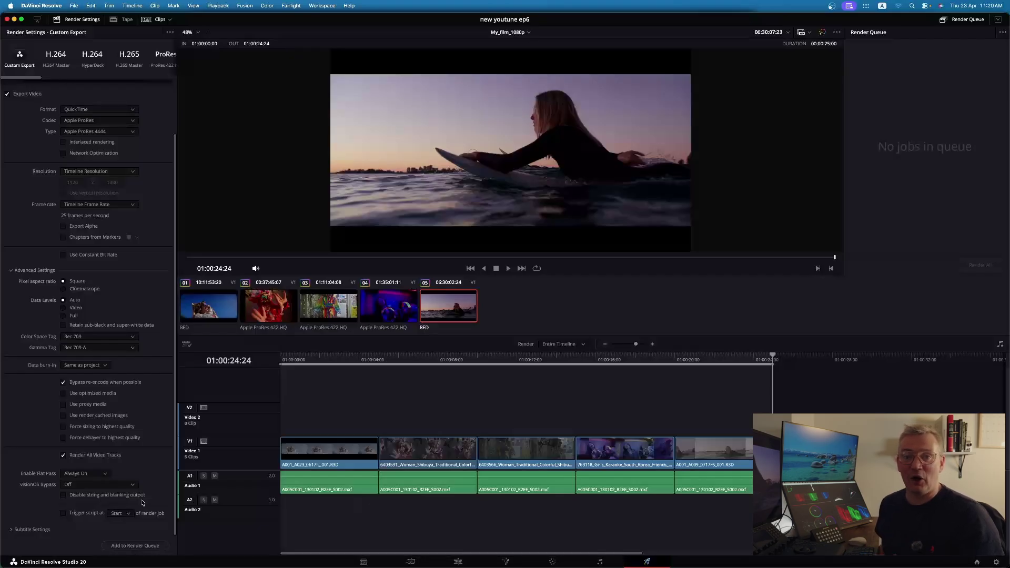
pyautogui.click(19, 531)
pyautogui.scroll(-2, 35, 451)
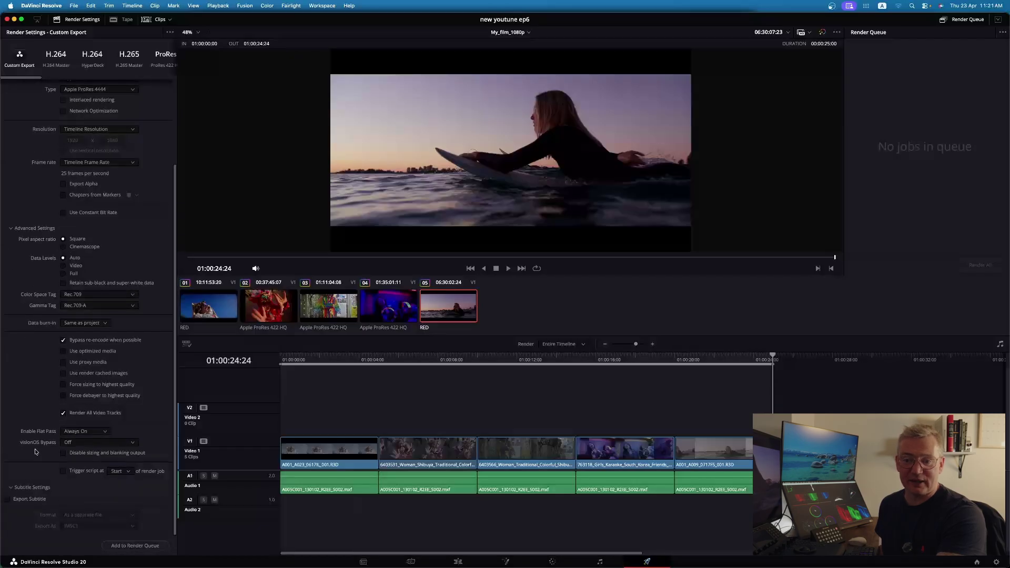
pyautogui.click(10, 500)
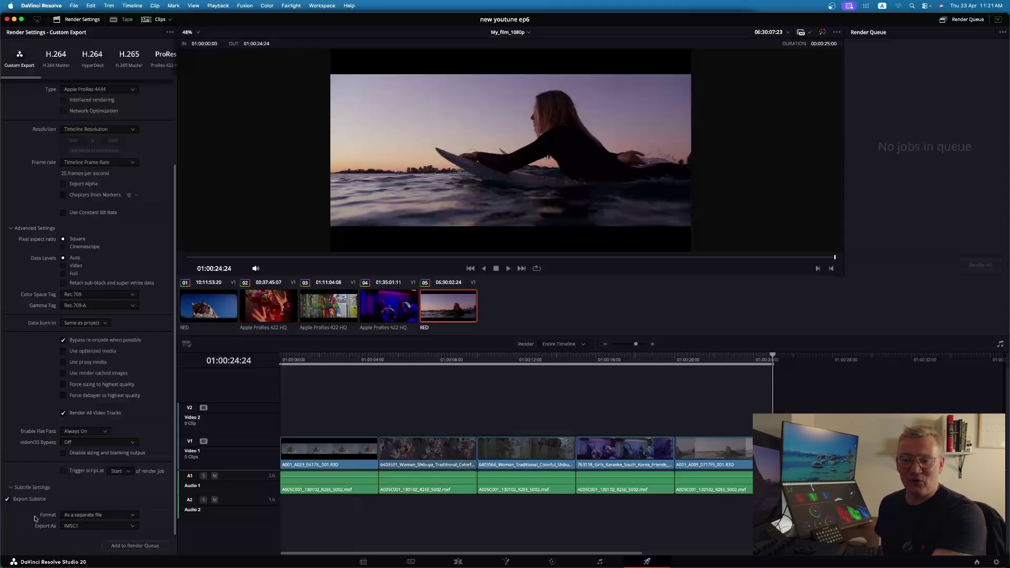
pyautogui.click(101, 520)
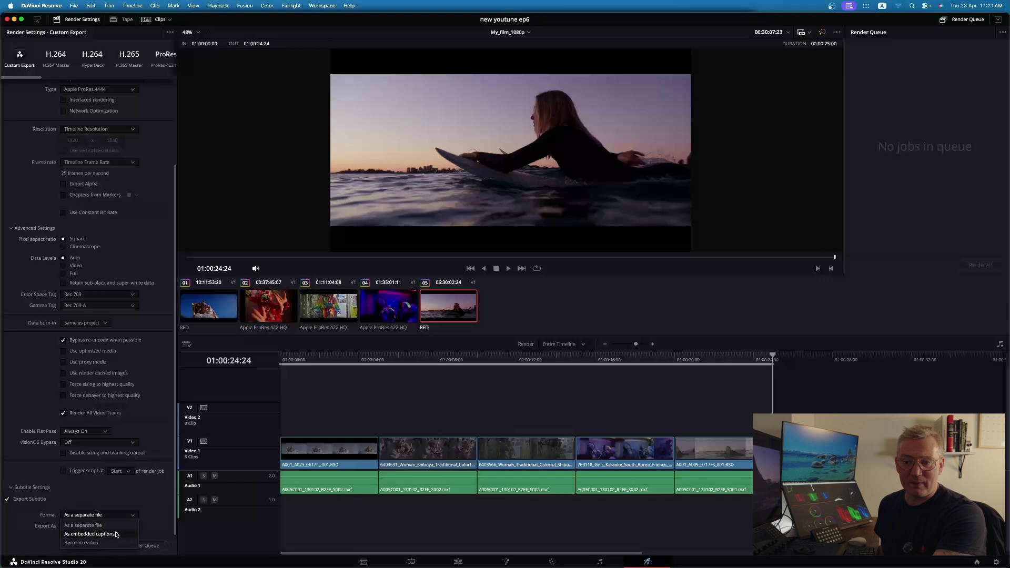
pyautogui.click(88, 525)
pyautogui.click(88, 528)
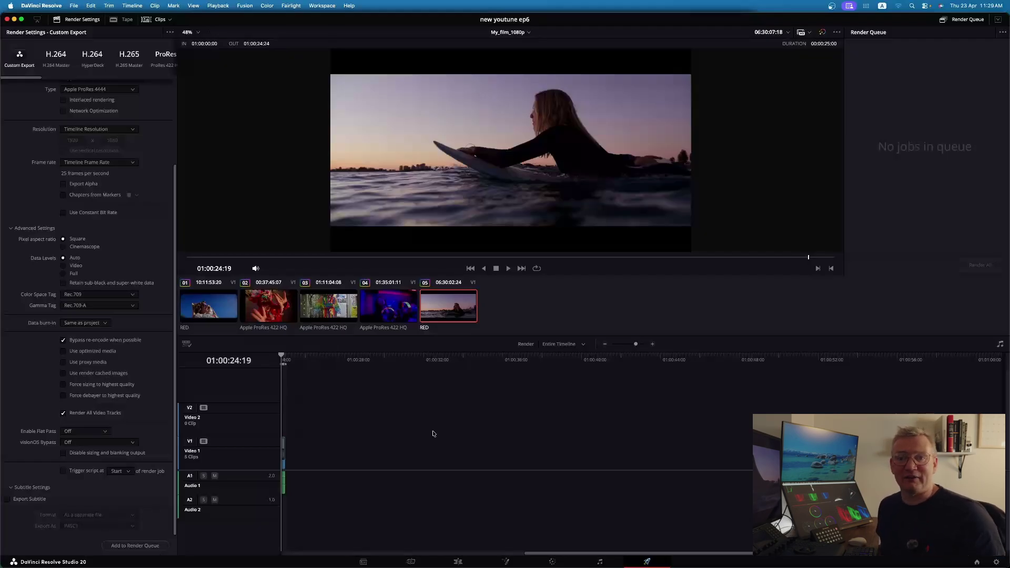
# Step: Add the 1080p Apple ProRes 4444 export to the render queue and switch to the My_Film_4k timeline
pyautogui.click(122, 547)
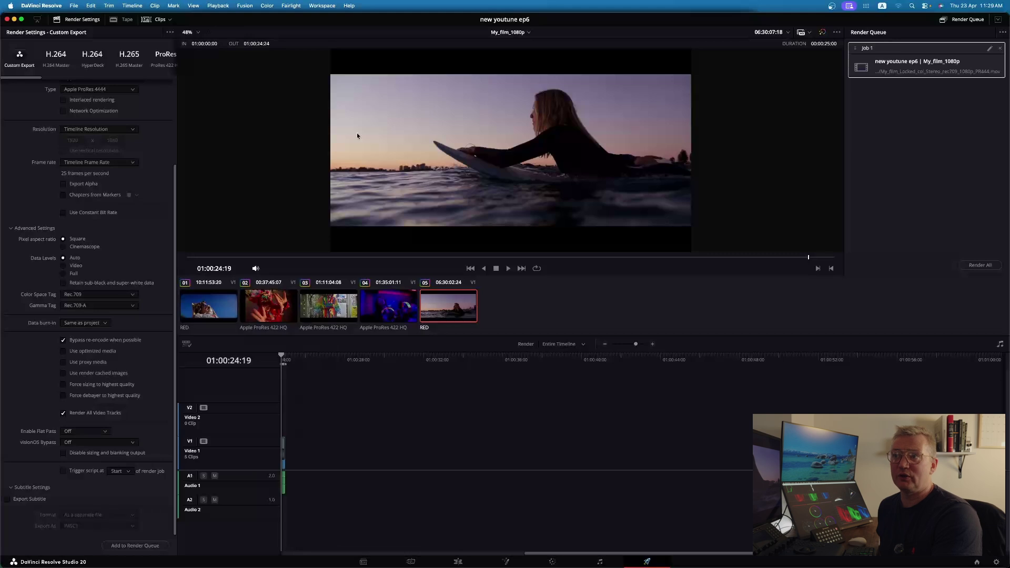
pyautogui.click(529, 34)
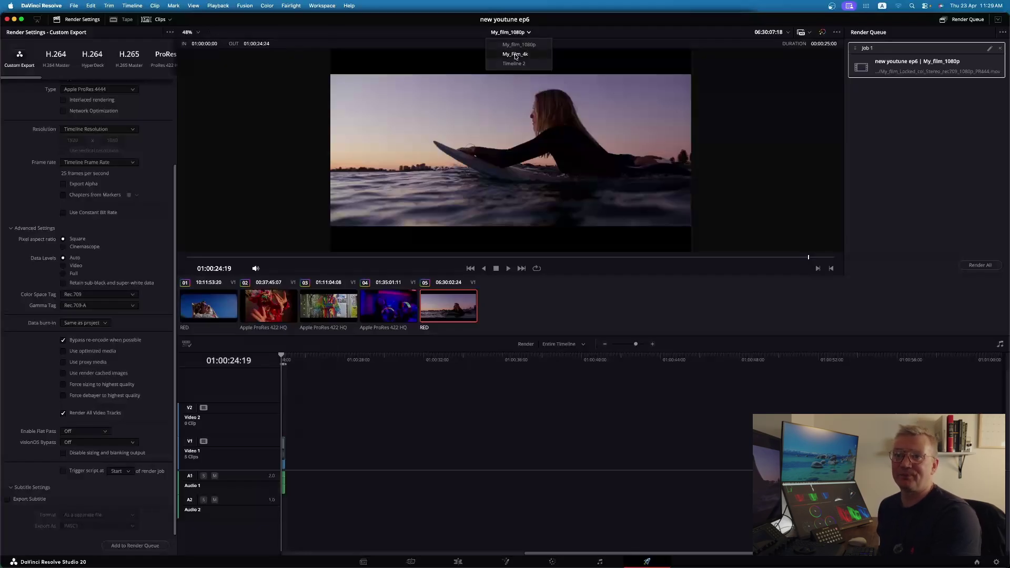
pyautogui.click(516, 55)
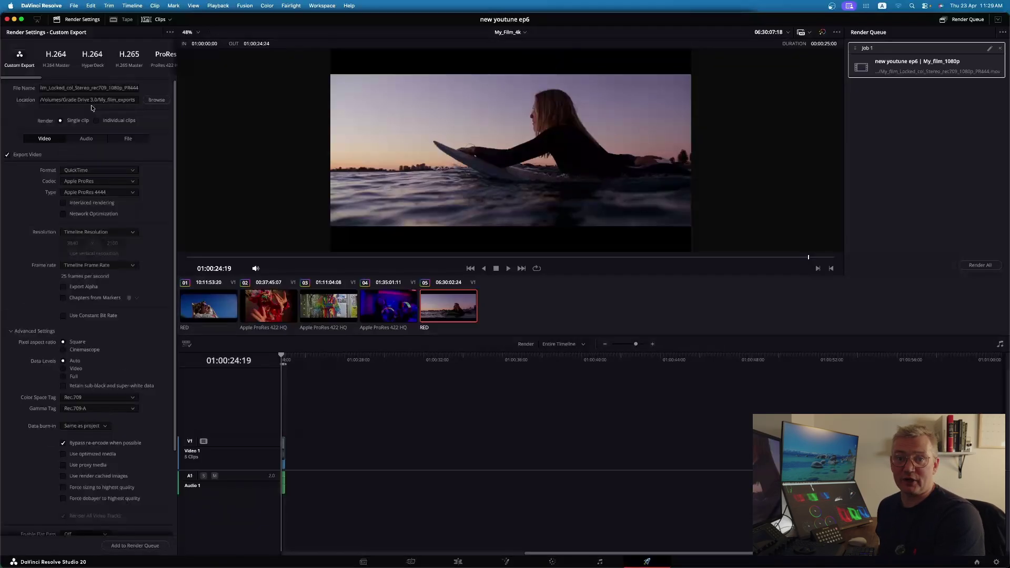
# Step: Rename the export file My_film_Locked_col_Stereo_rec709_4K_PR444 and add the 4K version to the render queue
pyautogui.click(120, 88)
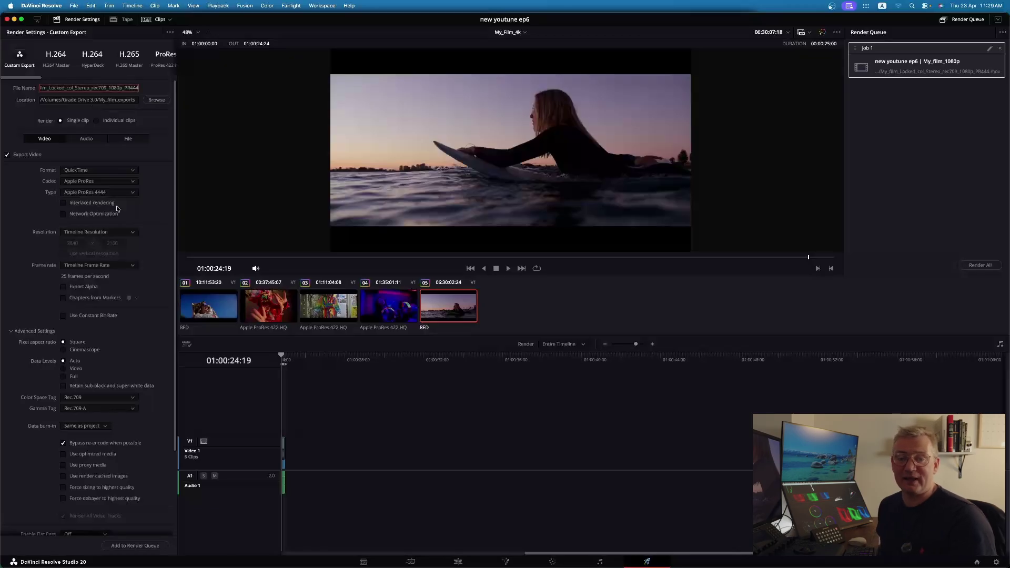
pyautogui.press('BackSpace')
pyautogui.press('BackSpace')
pyautogui.press('BackSpace')
pyautogui.press('BackSpace')
pyautogui.press('BackSpace')
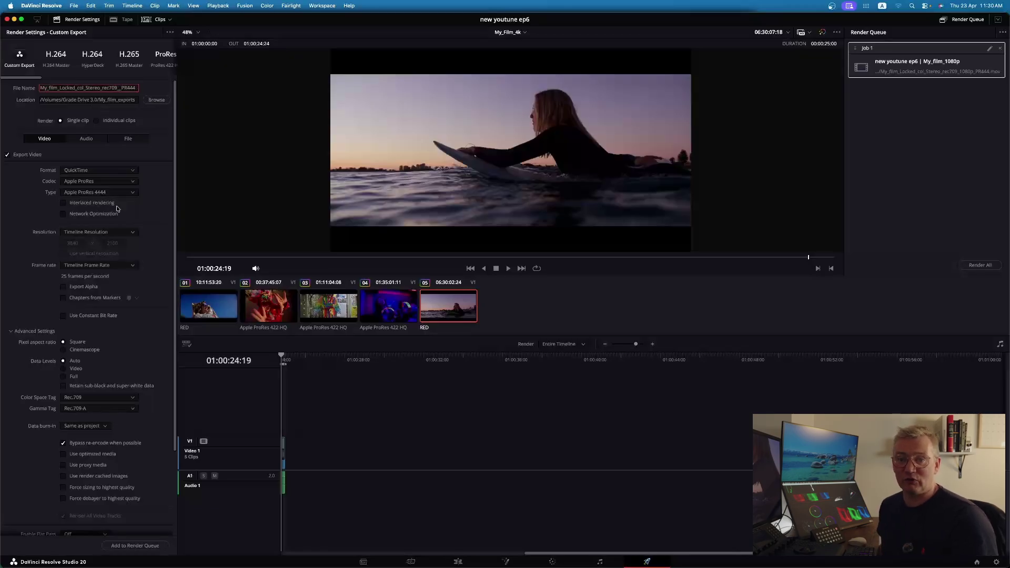
pyautogui.write('4K')
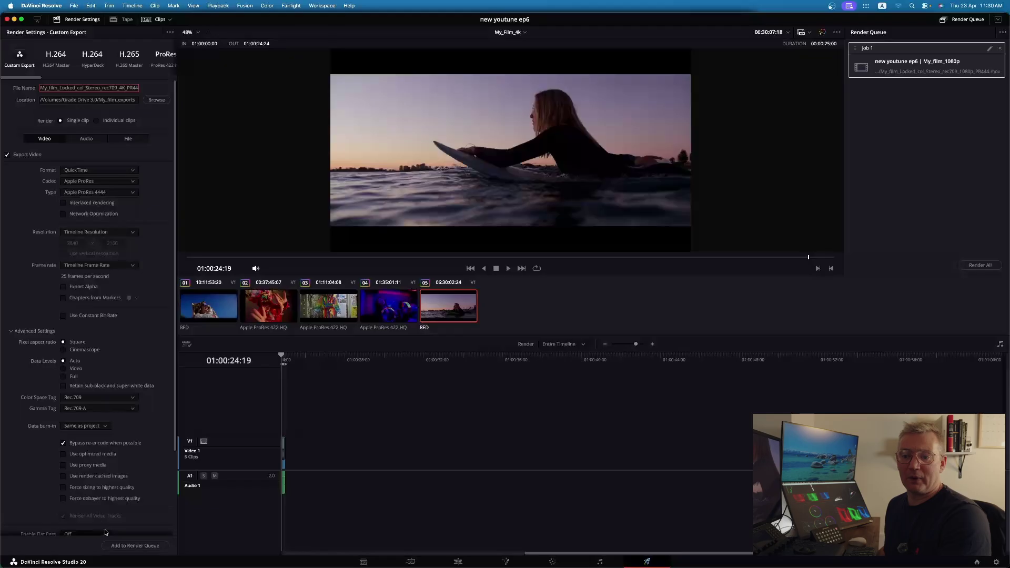
pyautogui.click(119, 548)
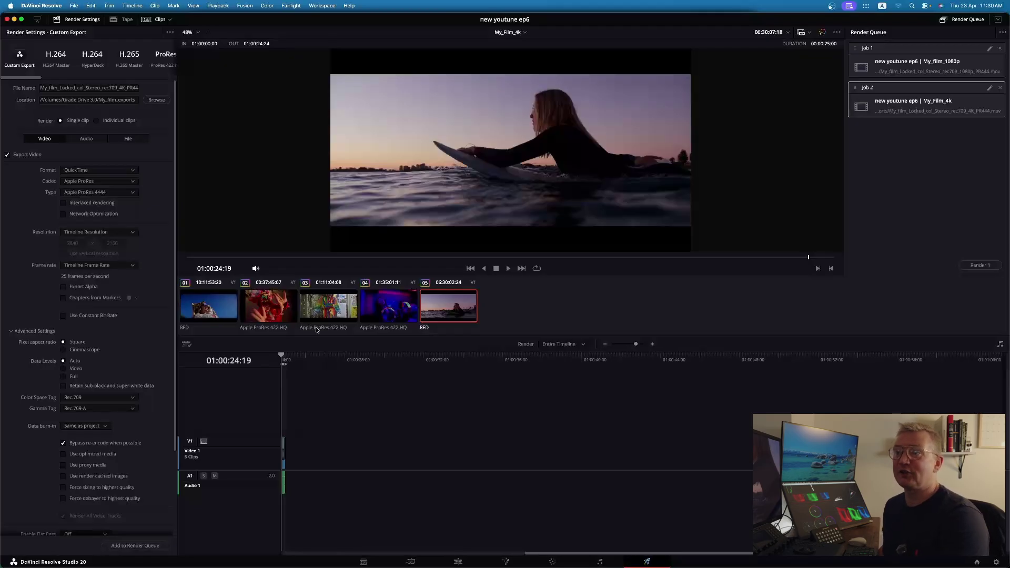
# Step: Switch back to the My_film_1080p timeline and rename the export file My_film_Locked_col_Stereo_rec709_1080p_PR422HQ
pyautogui.click(511, 33)
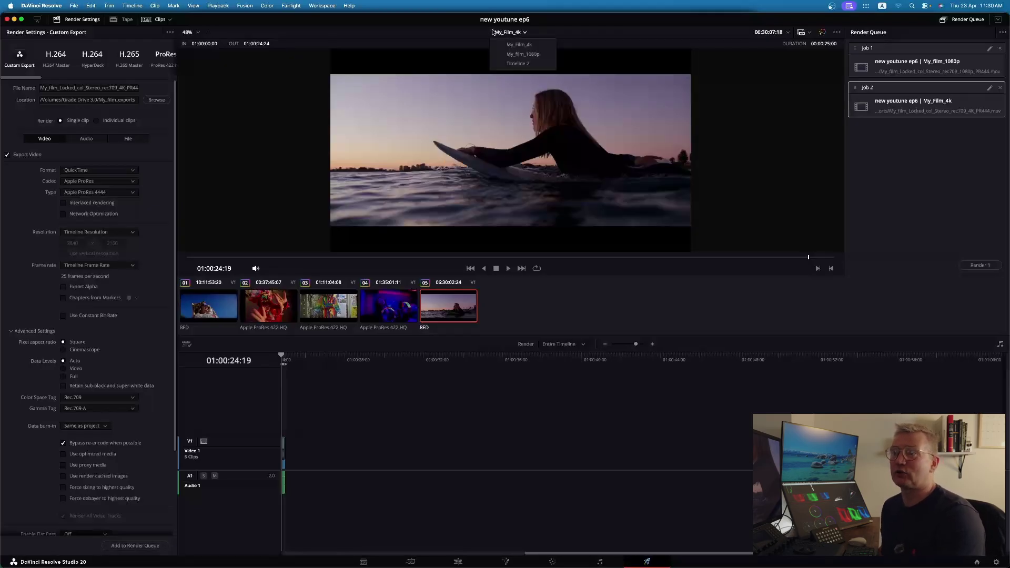
pyautogui.click(522, 54)
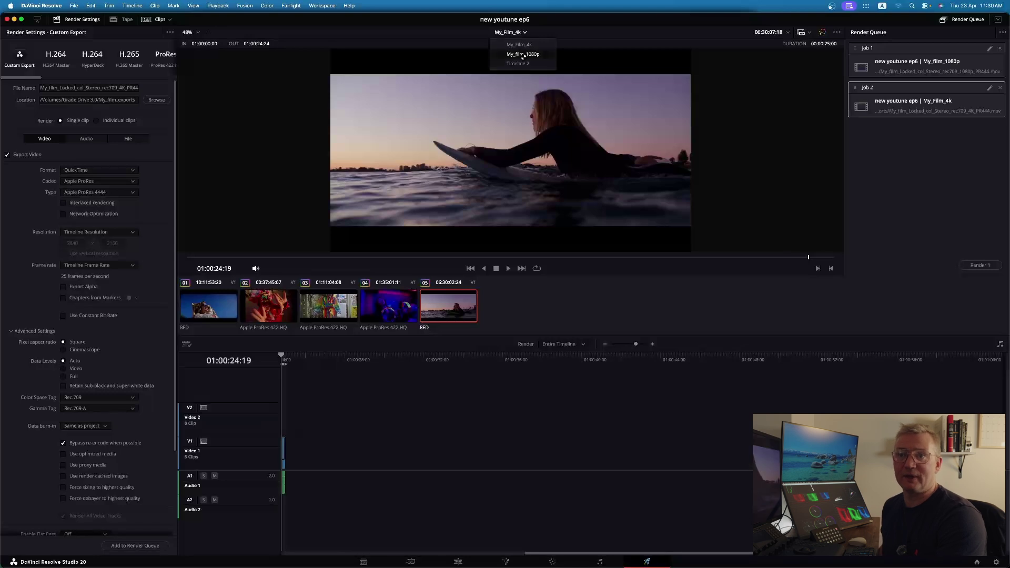
pyautogui.click(124, 88)
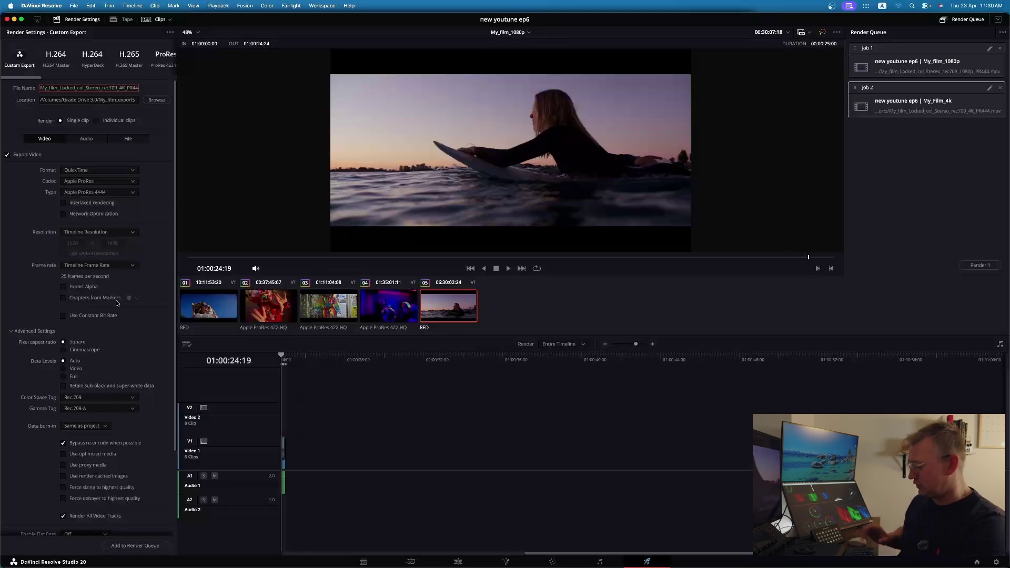
pyautogui.press('BackSpace')
pyautogui.press('BackSpace')
pyautogui.write('1080p')
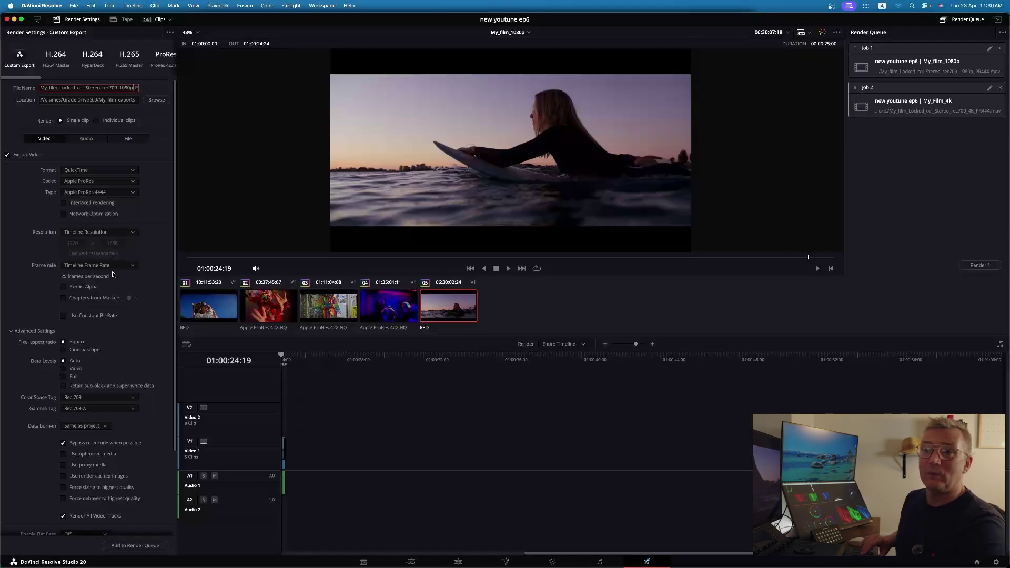
pyautogui.write('R4')
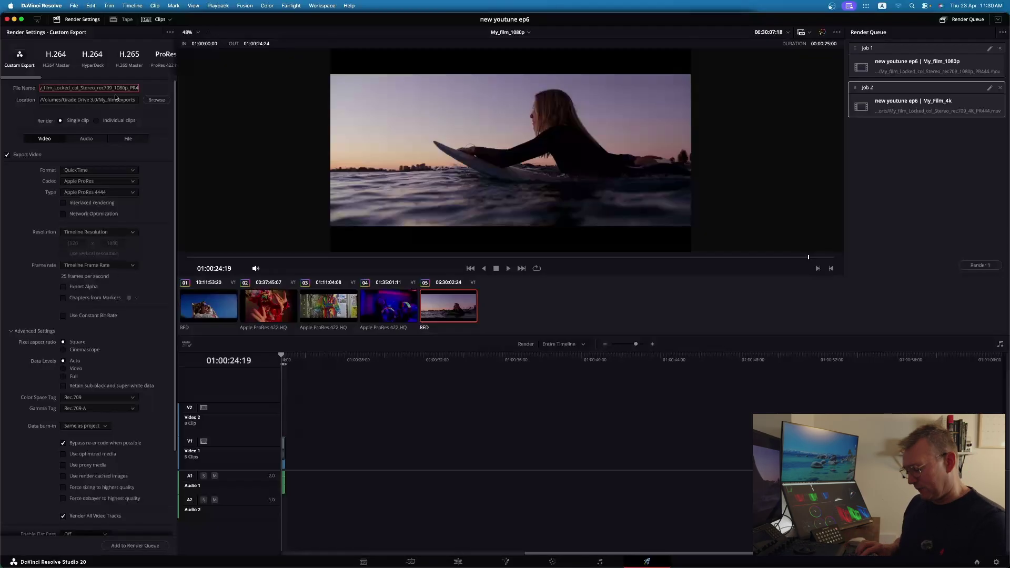
pyautogui.write('22HQ')
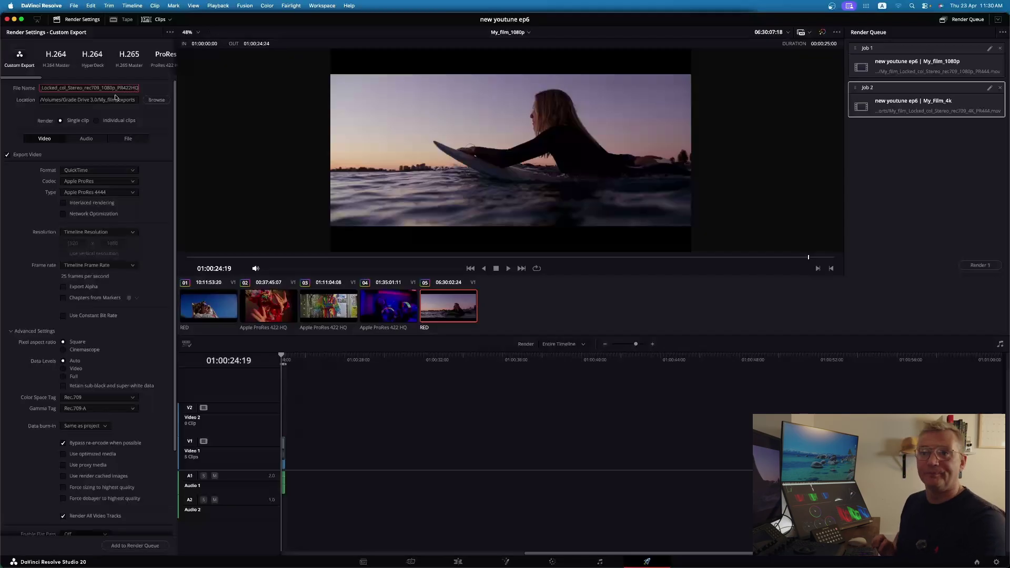
# Step: Set the codec type to Apple ProRes 422 HQ and add this 1080p export to the render queue
pyautogui.click(110, 192)
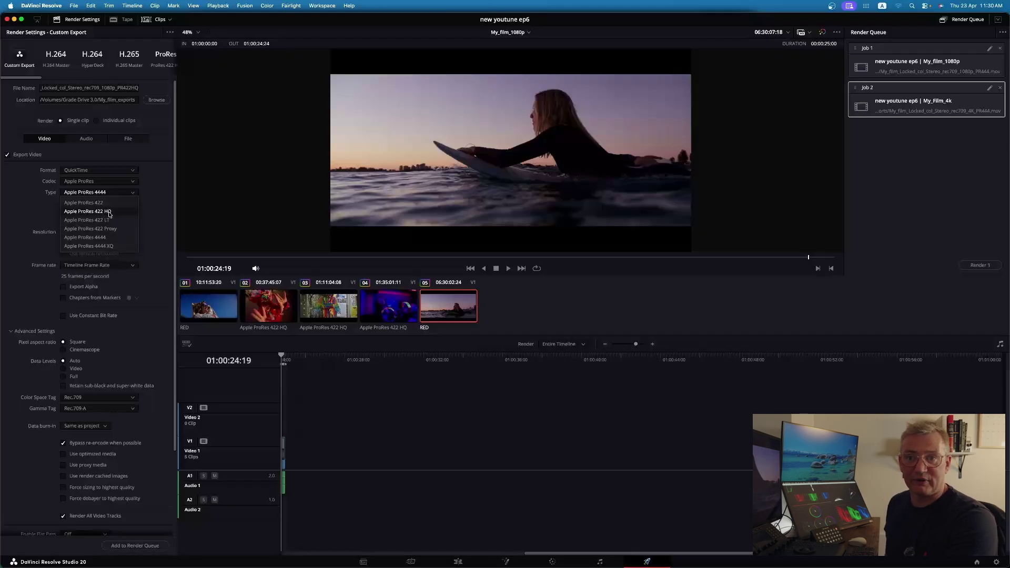
pyautogui.click(109, 212)
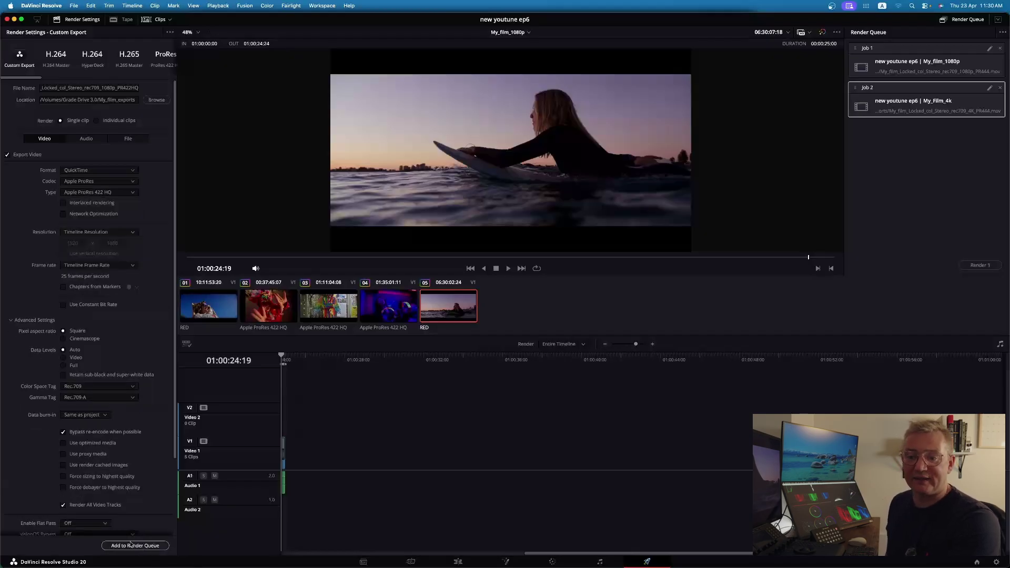
pyautogui.click(128, 547)
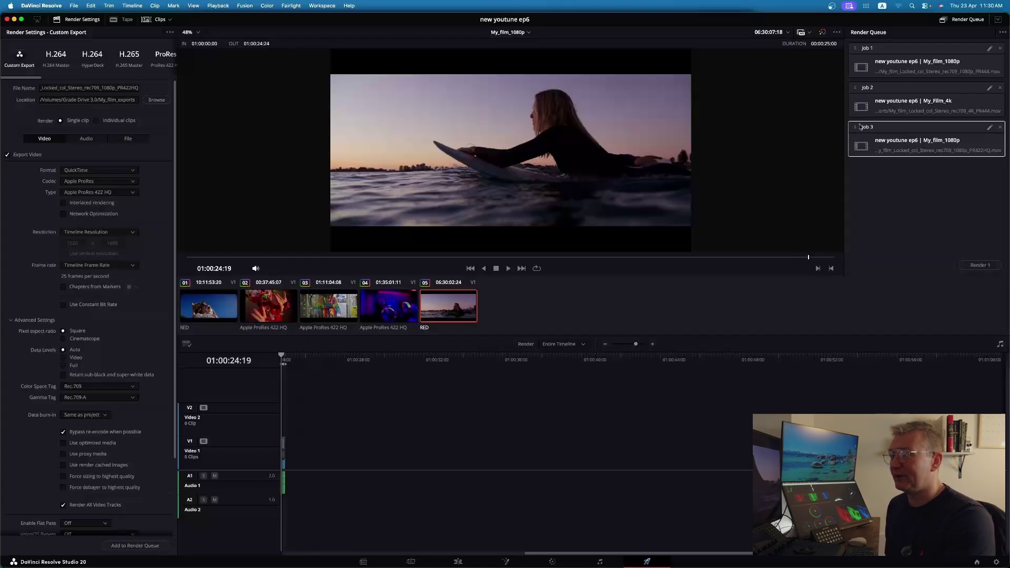
# Step: Select all three jobs in the render queue and render them
pyautogui.click(976, 266)
pyautogui.keyDown('shift'); pyautogui.click(907, 102); pyautogui.keyUp('shift')
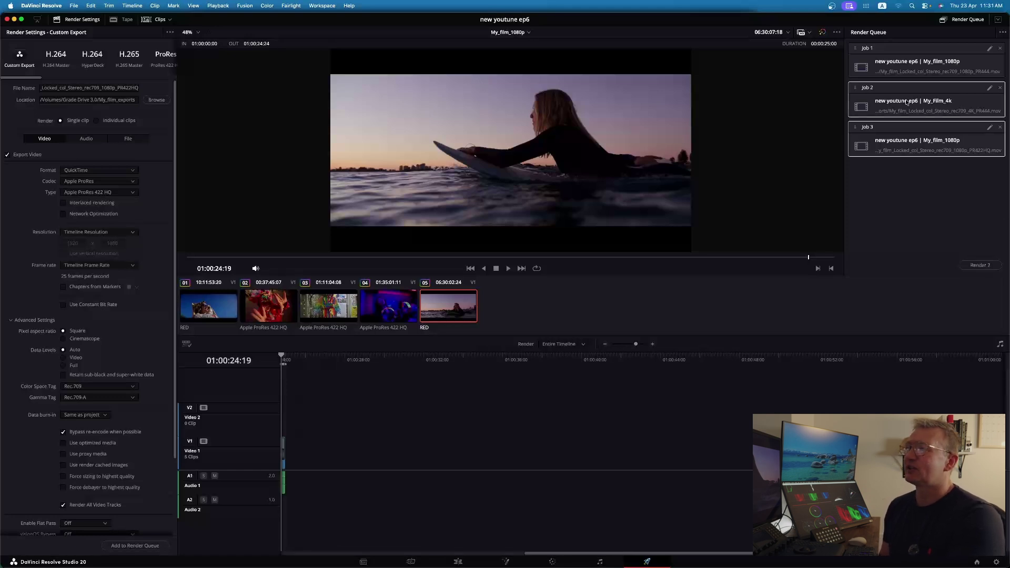
pyautogui.keyDown('shift'); pyautogui.click(901, 72); pyautogui.keyUp('shift')
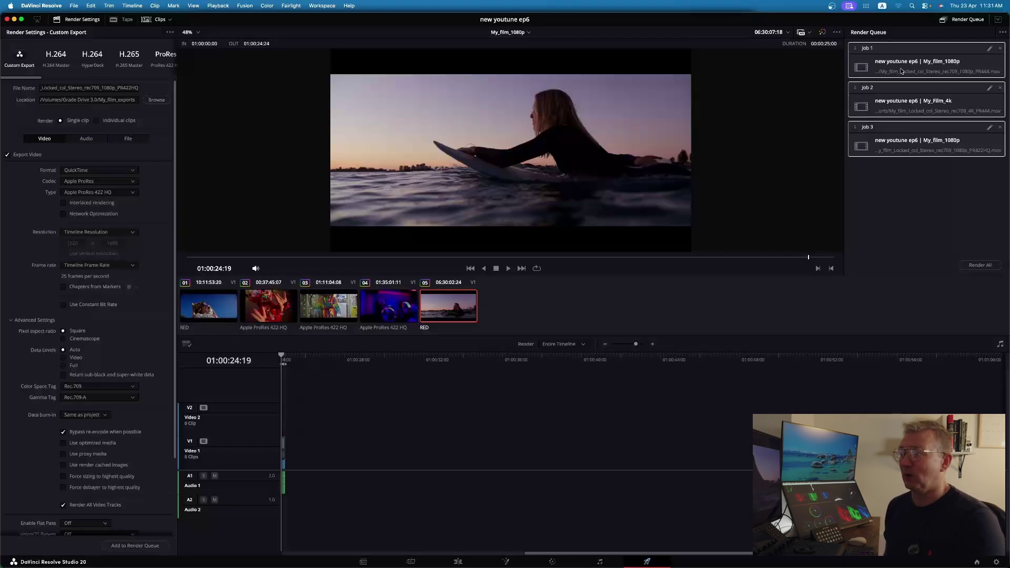
pyautogui.click(973, 267)
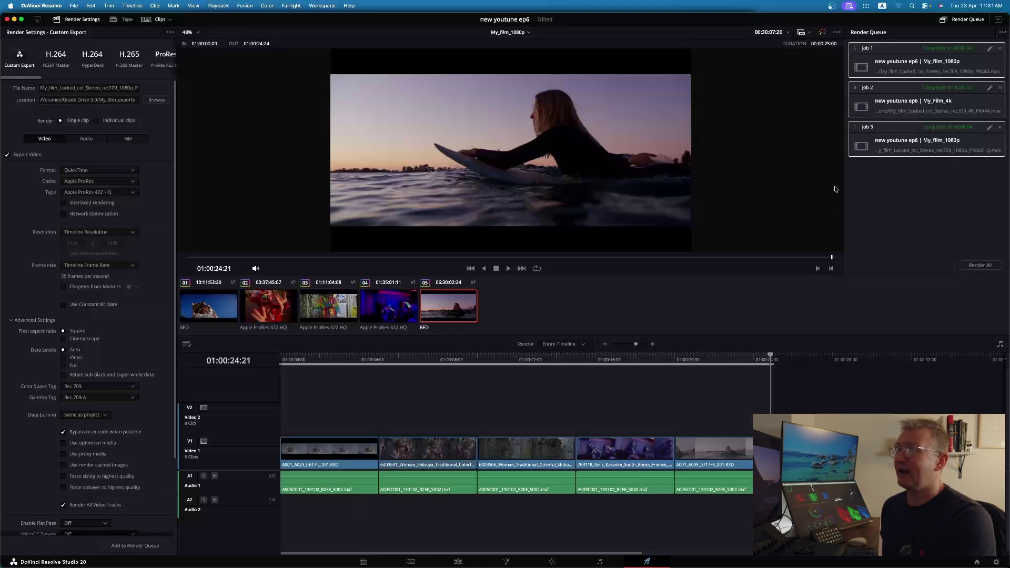
# Step: Reveal the rendered Job 3 file in Finder, reverse the name sorting and widen the name column to show the file names
pyautogui.rightClick(908, 146)
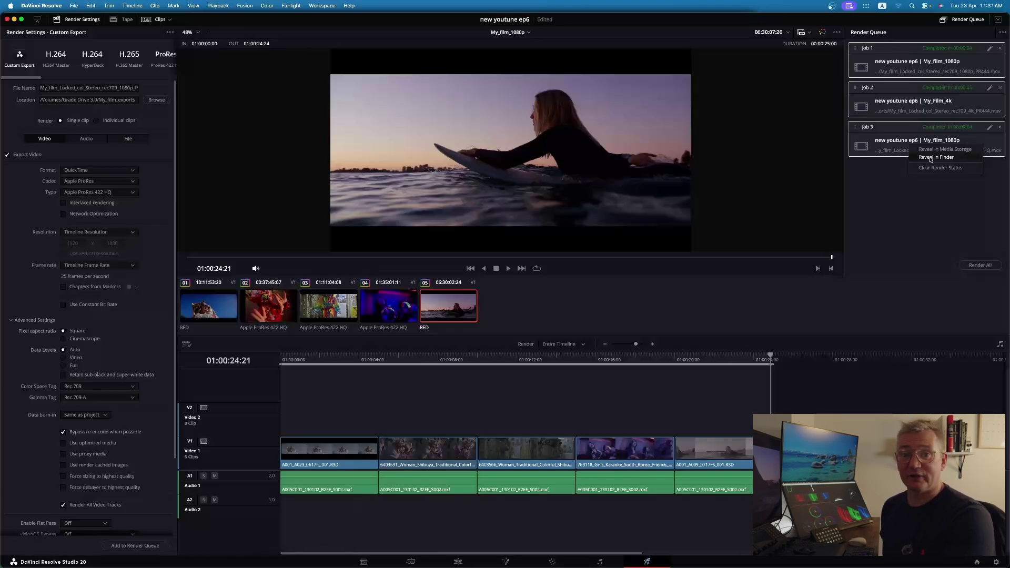
pyautogui.click(930, 157)
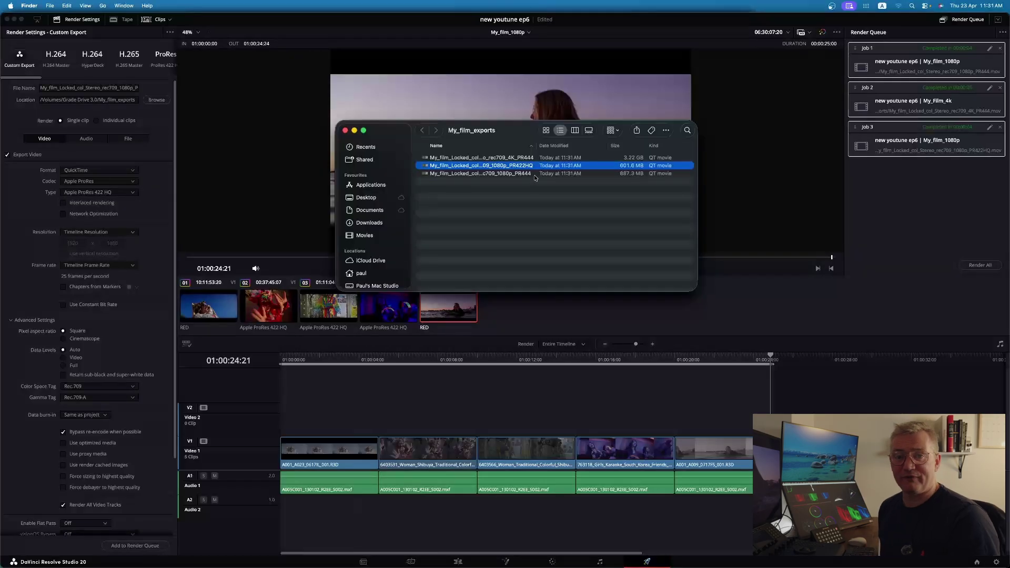
pyautogui.click(455, 147)
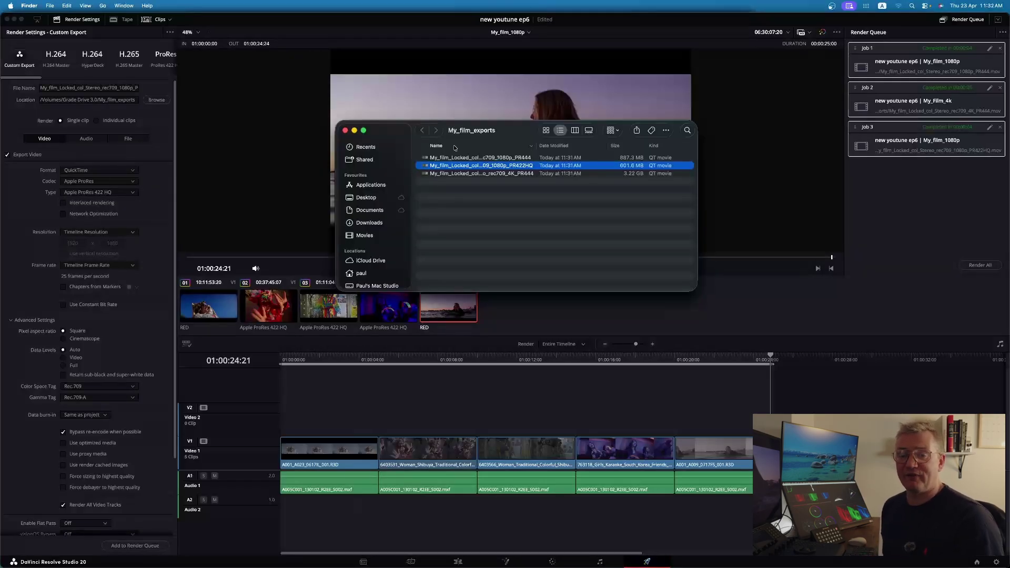
pyautogui.moveTo(535, 157); pyautogui.dragTo(551, 157)
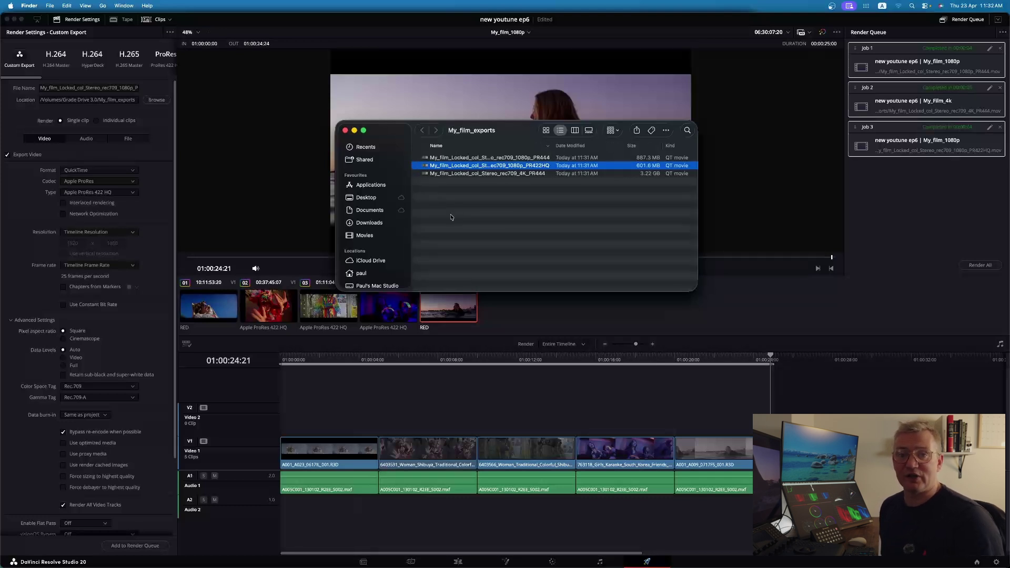